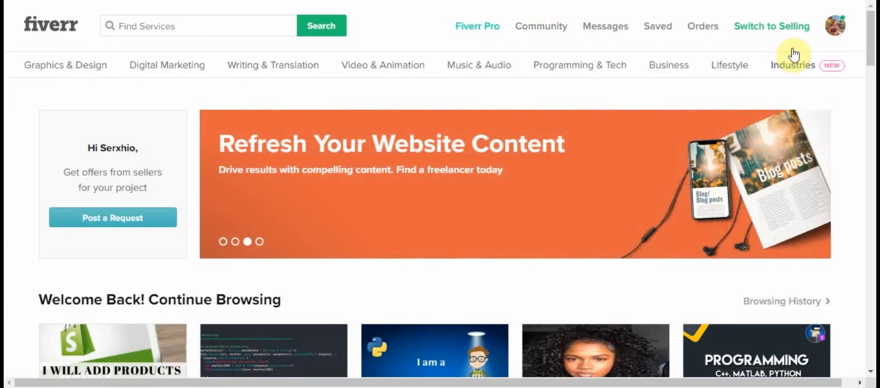
Step: Open the seller profile from the account and start creating a new gig below the active gigs
click(837, 37)
click(753, 62)
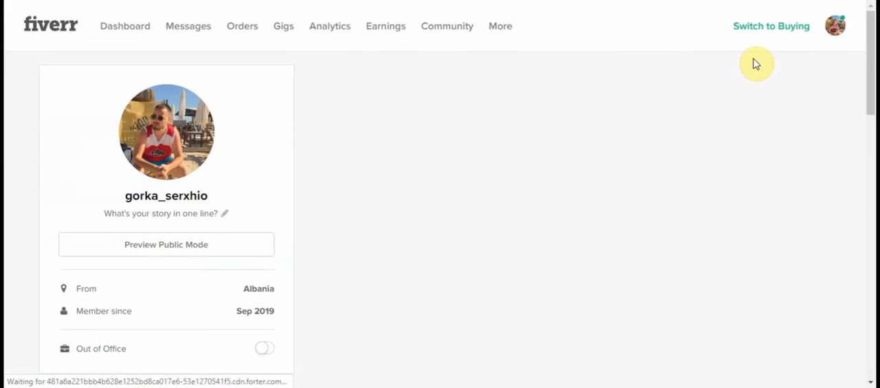
scroll(506, 216, down, 1)
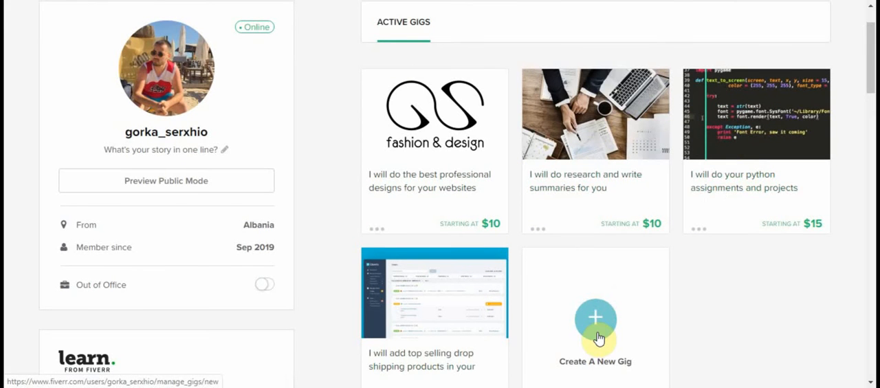
scroll(474, 330, up, 1)
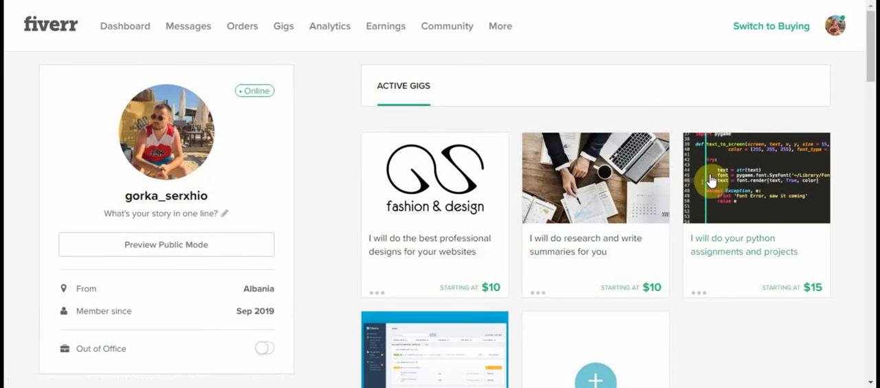
scroll(718, 182, down, 2)
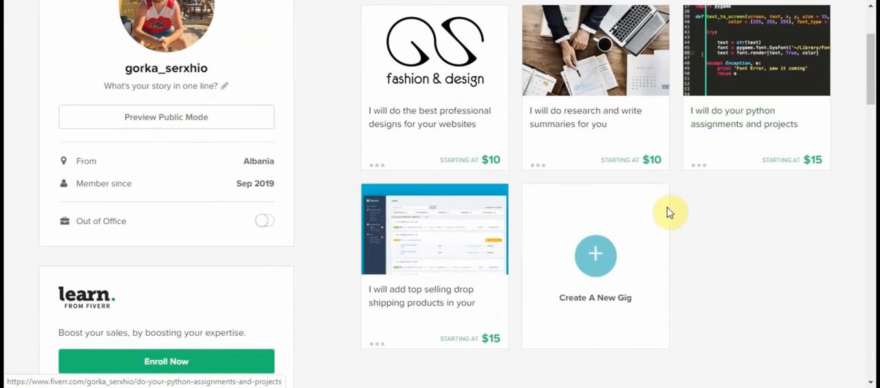
click(597, 260)
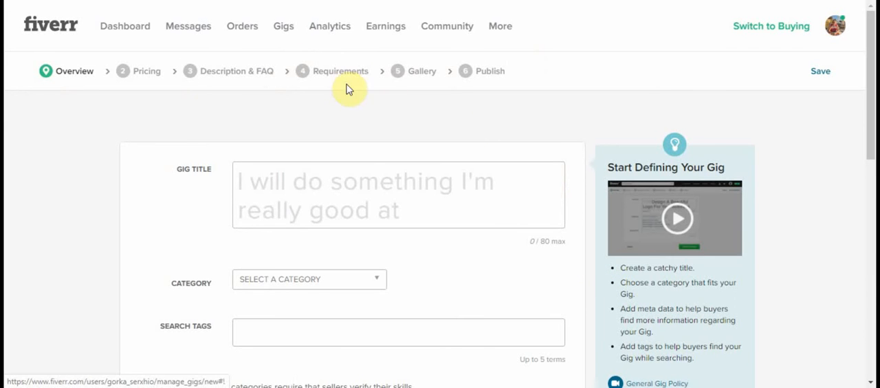
Step: Complete the gig title so it reads "I will do the best logo design for you"
click(286, 183)
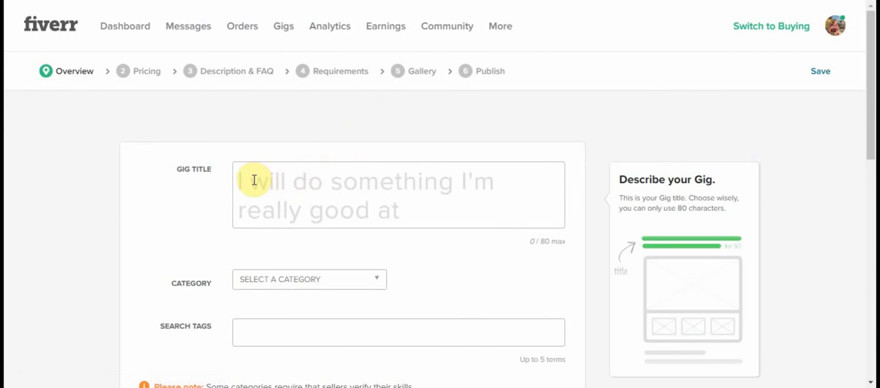
click(253, 181)
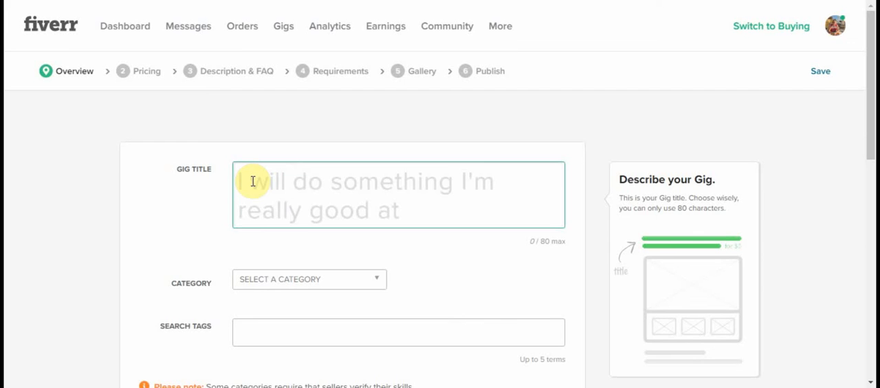
text(do)
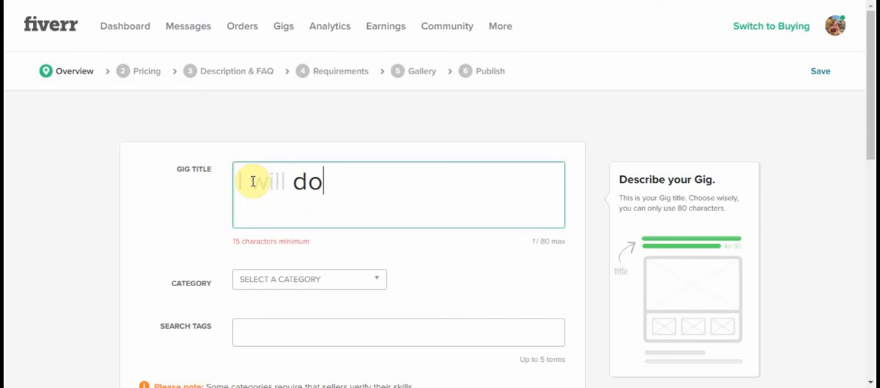
text( the best Iog)
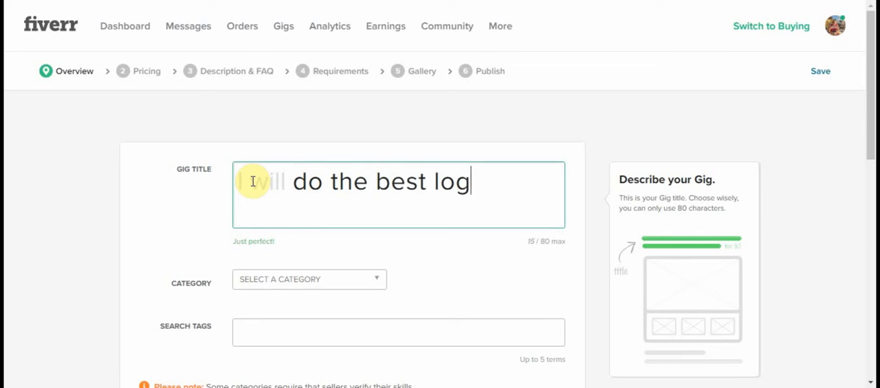
text(o design for you)
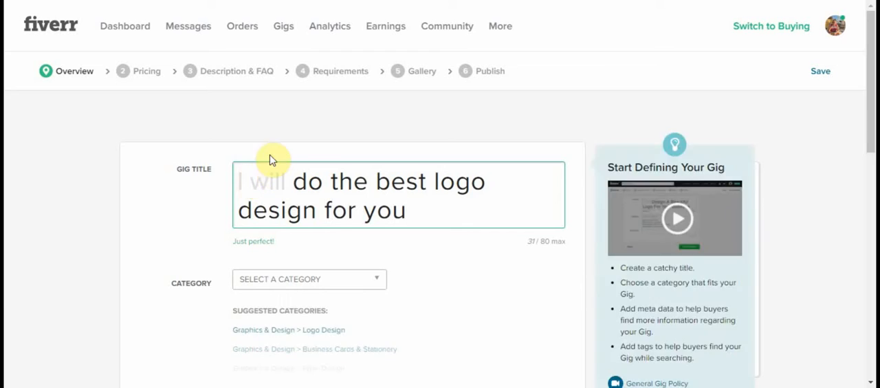
Step: Set the gig's category to Graphics & Design with the subcategory Logo Design
scroll(289, 165, down, 2)
click(305, 153)
click(303, 157)
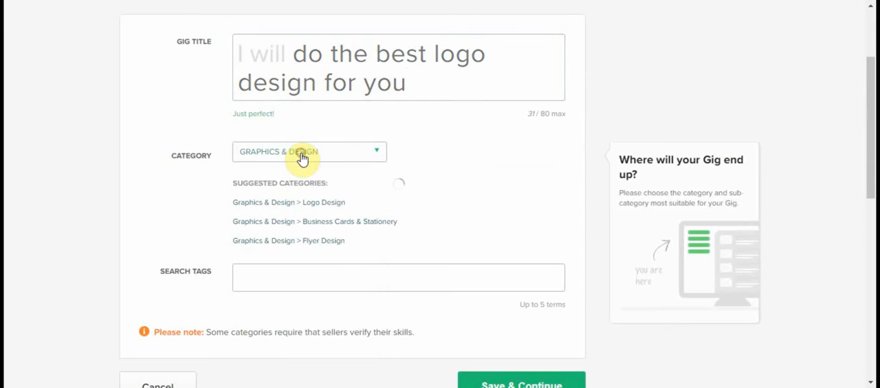
click(444, 159)
click(443, 159)
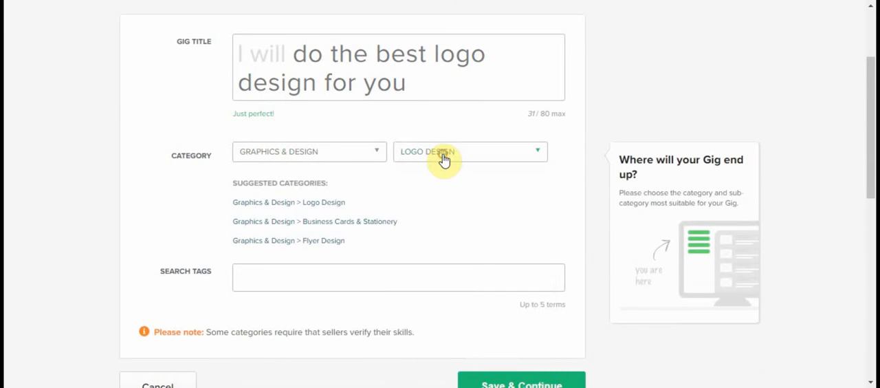
Step: In the gig metadata, select the file formats AI, JPG, PDF, PNG, PSD, EPS, CDR and SVG
scroll(422, 212, down, 2)
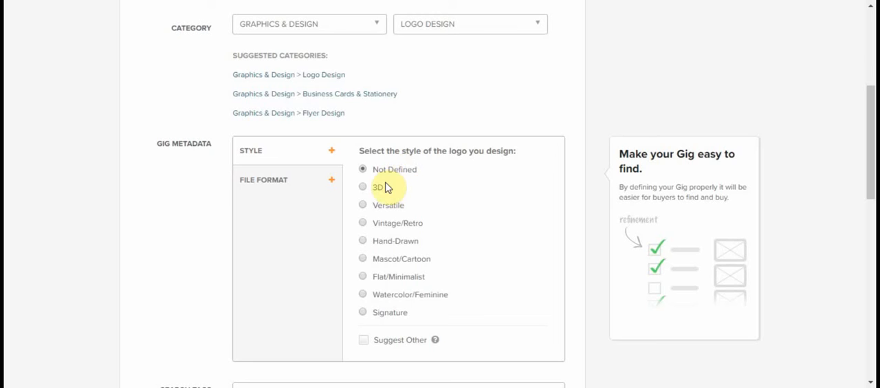
scroll(404, 197, down, 1)
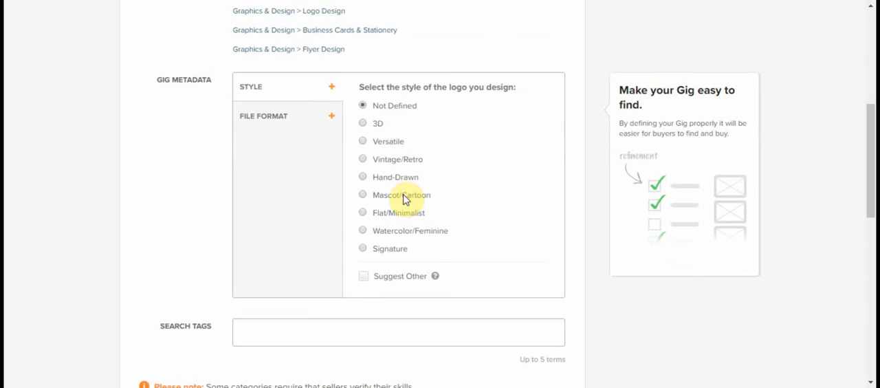
click(330, 118)
click(363, 119)
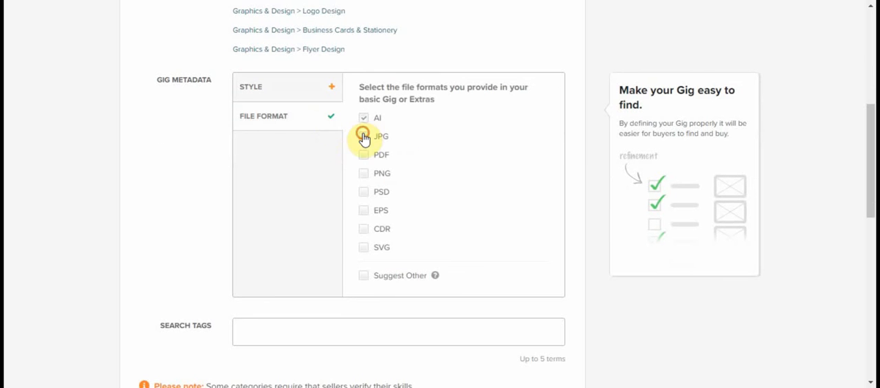
click(363, 136)
click(363, 155)
click(364, 174)
click(364, 192)
click(364, 210)
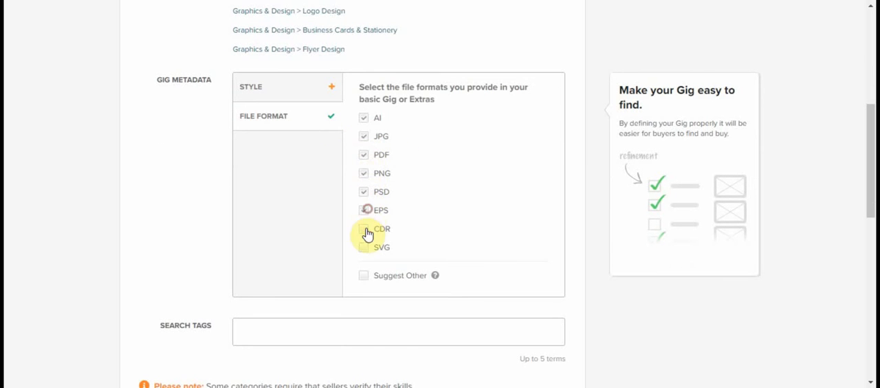
click(363, 228)
click(363, 246)
Step: Add the search tags "logo design" and "graphic design", and save the overview to continue to pricing
scroll(430, 215, down, 1)
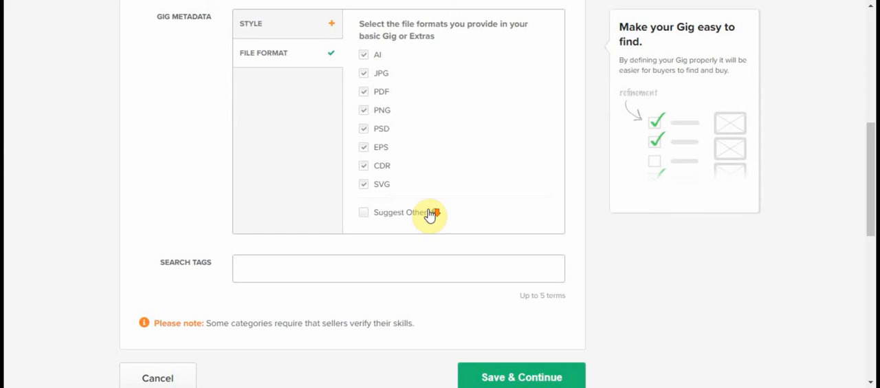
click(272, 267)
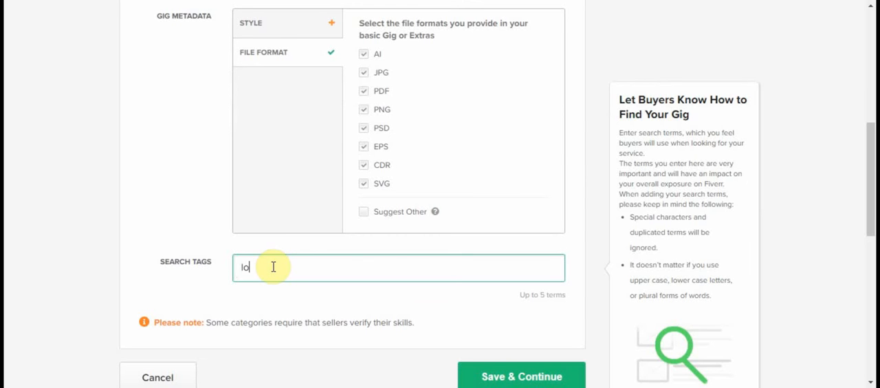
text(go design)
key(Return)
text(gra)
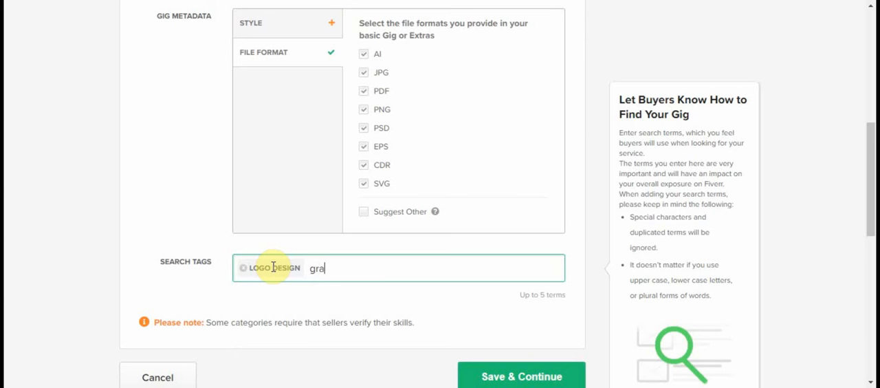
text(phic des)
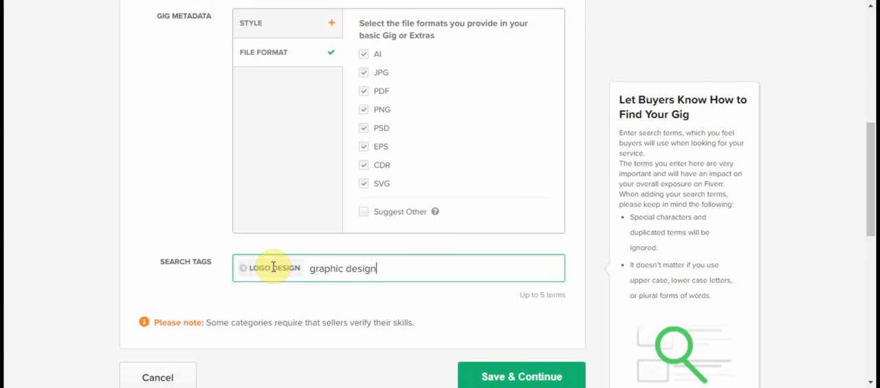
text(ign)
key(Return)
scroll(489, 286, down, 2)
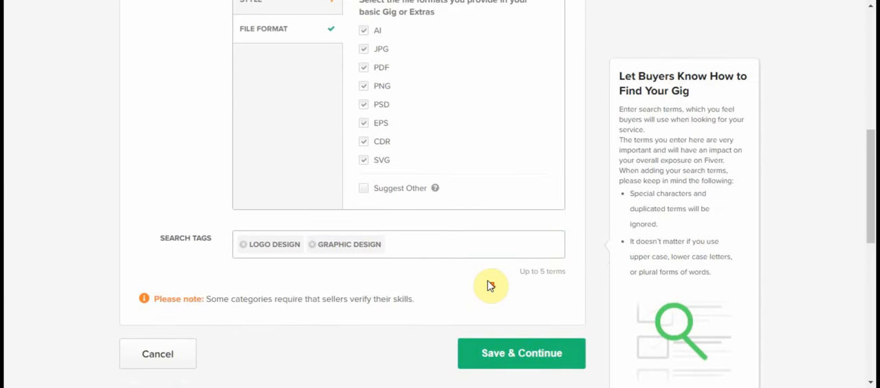
click(515, 251)
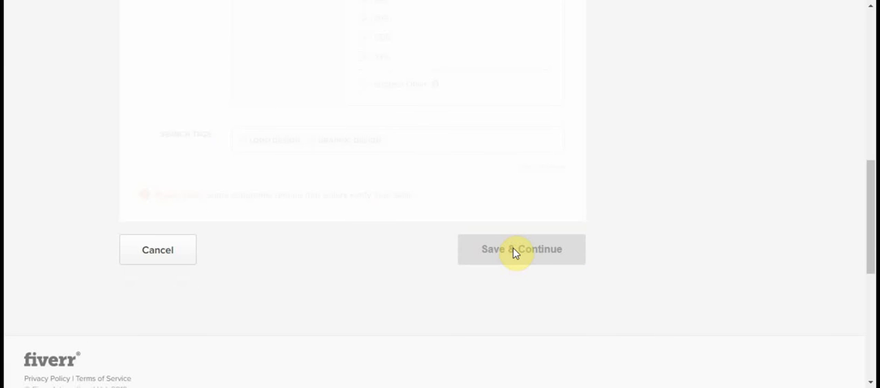
Step: Name the three pricing packages BASIC, STANDARD and PREMIUM in their matching columns
scroll(330, 253, up, 8)
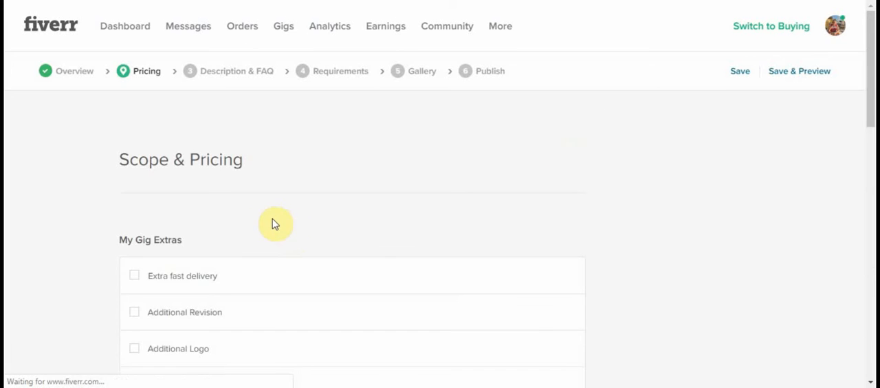
scroll(271, 220, down, 1)
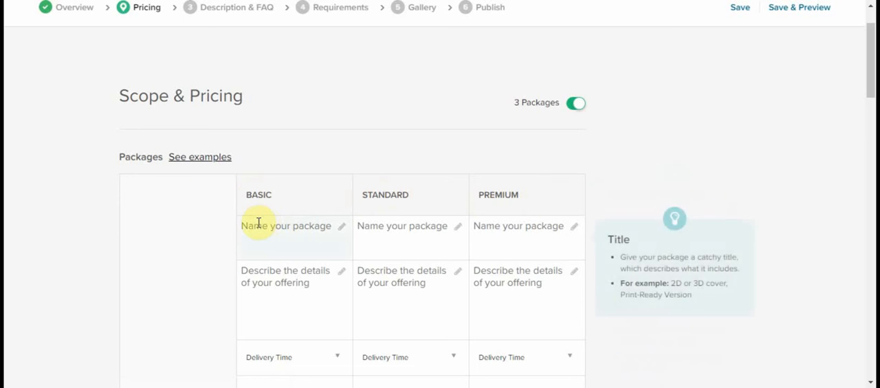
click(278, 230)
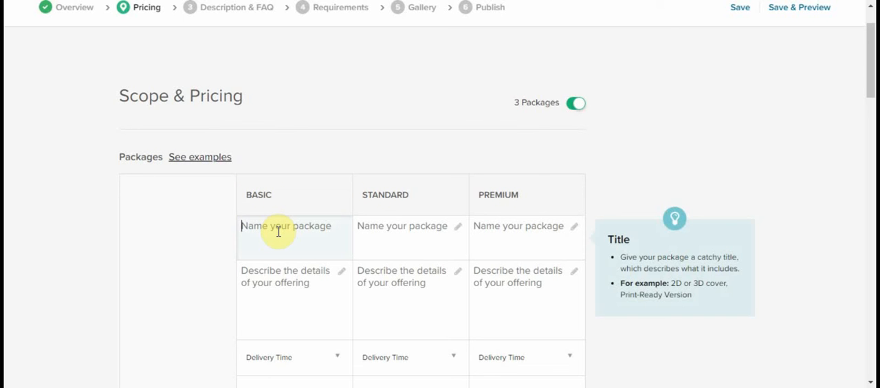
text(B)
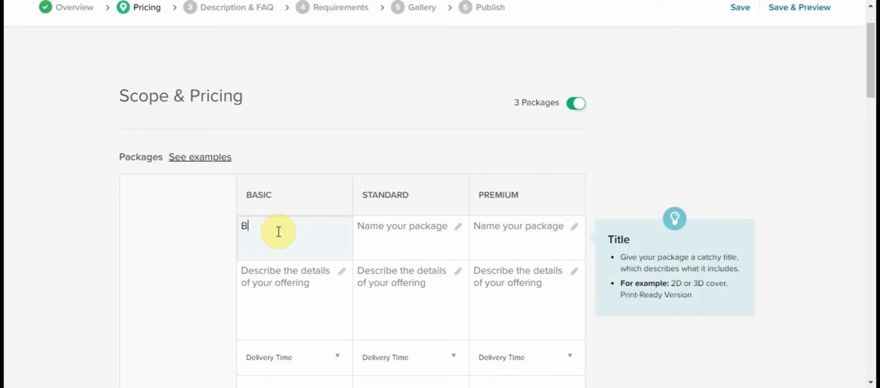
text(ASIC)
key(Tab)
text(S)
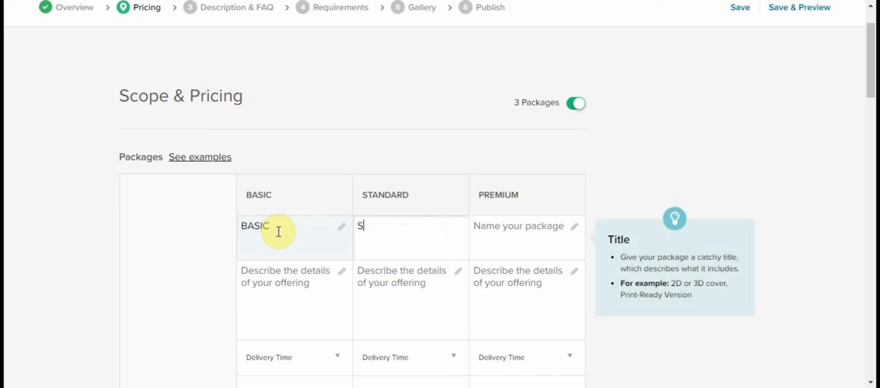
text(TANDARD)
key(Tab)
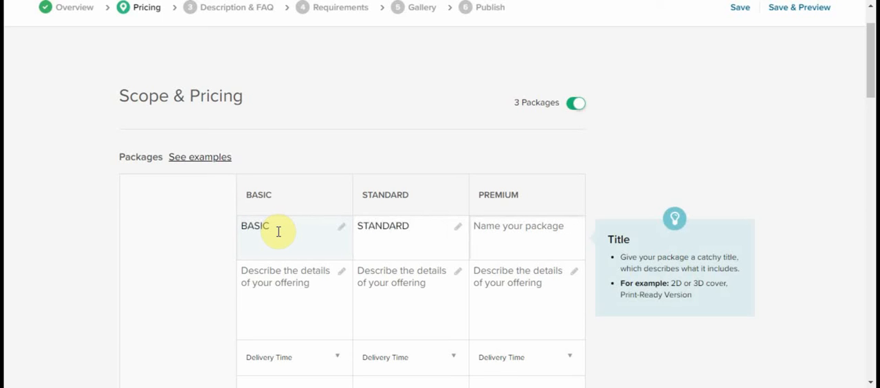
text(PREMIUM)
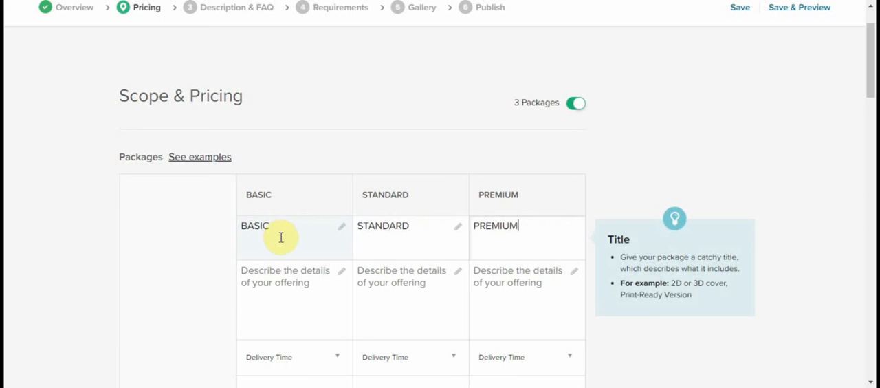
Step: Describe the Basic package as "I will do a simple logo for you" and the Standard one as "I will do a medium complex logo for you"
click(281, 273)
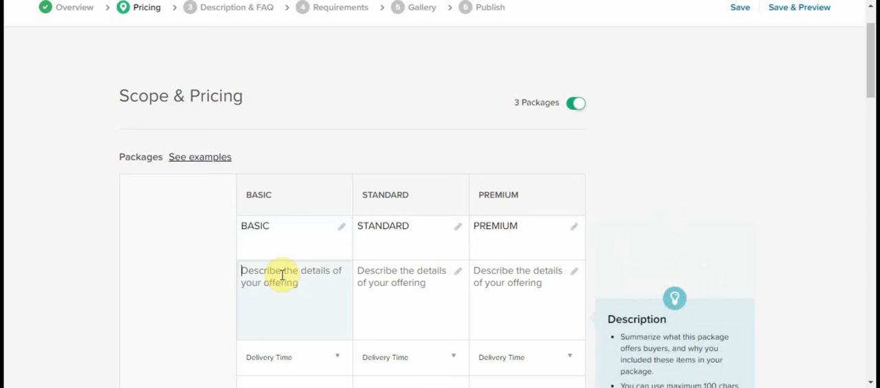
text(I will do)
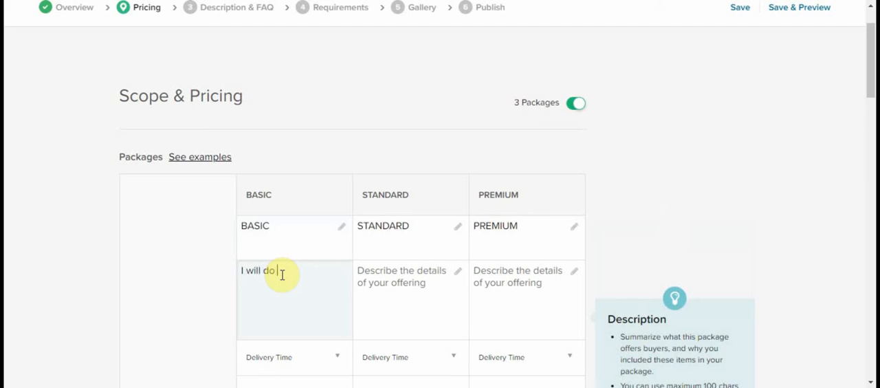
text( a simple logo for you)
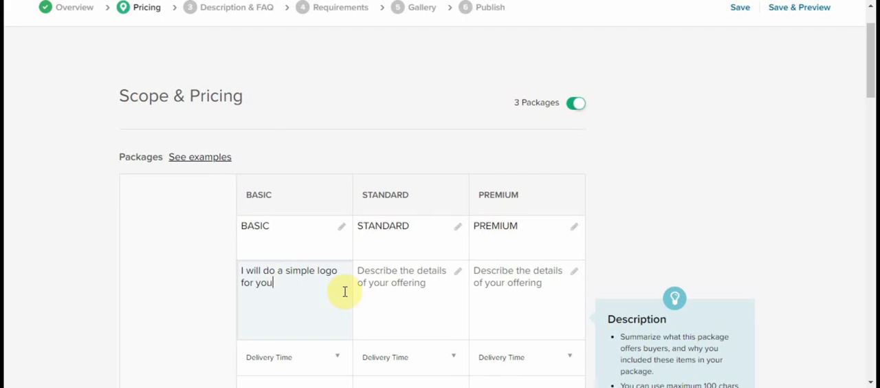
click(371, 275)
text(I will do a medium)
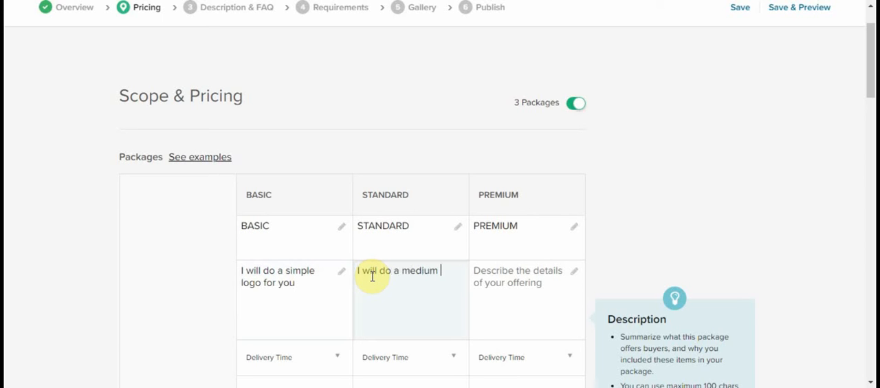
text( complex logo for you)
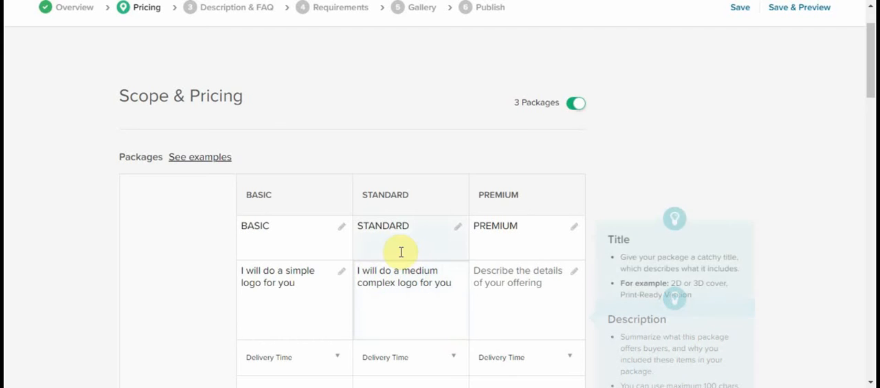
Step: Describe the Premium package as "I will do a complex awesome logo for you"
click(514, 279)
text(I will do a complex)
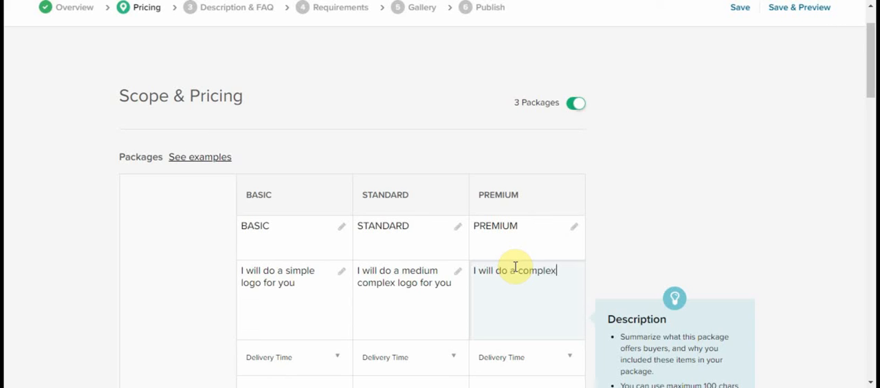
text(wsome logo for you)
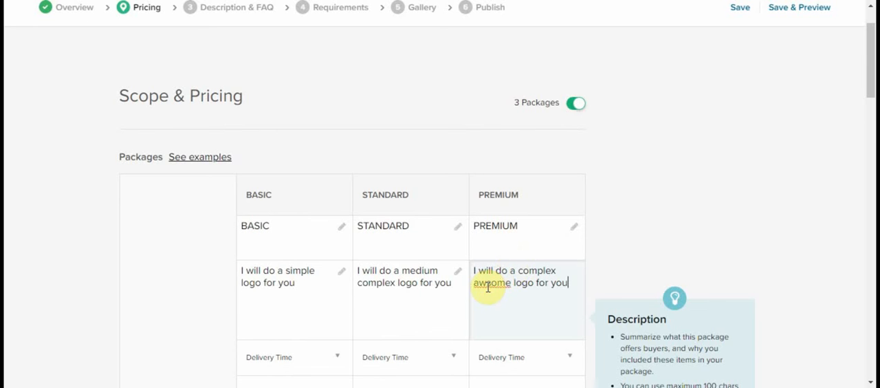
click(491, 283)
text(e)
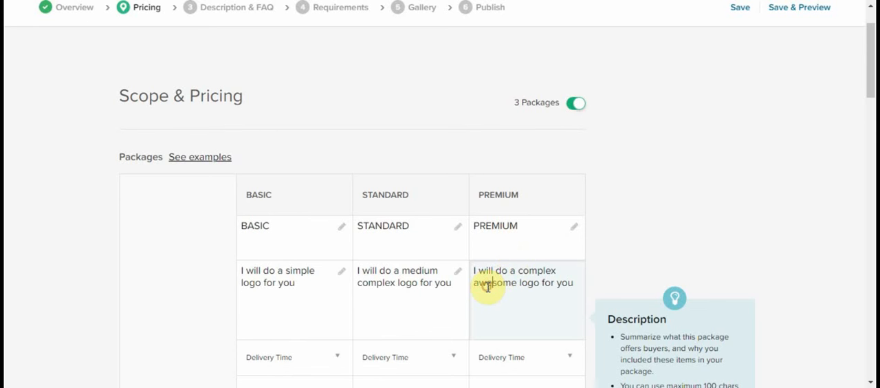
Step: Set the delivery time to 2 days for Basic and 3 days for both the Standard and Premium packages
scroll(467, 275, down, 3)
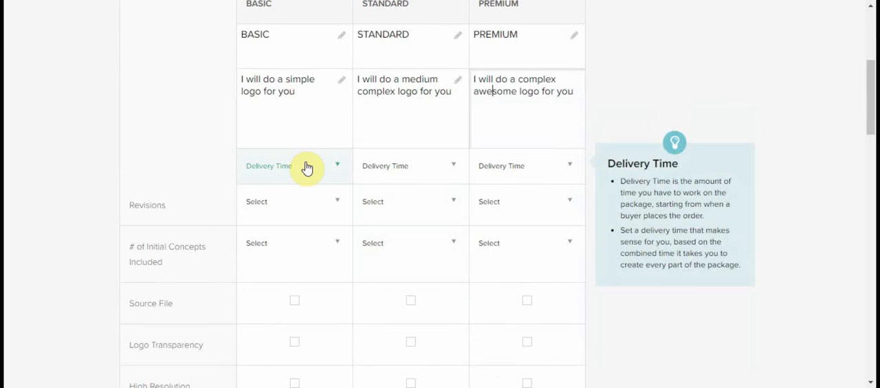
click(307, 167)
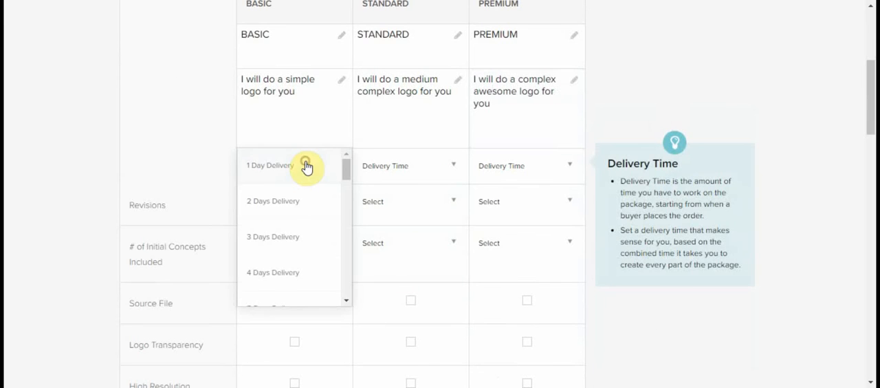
click(287, 207)
click(378, 172)
click(393, 236)
click(507, 168)
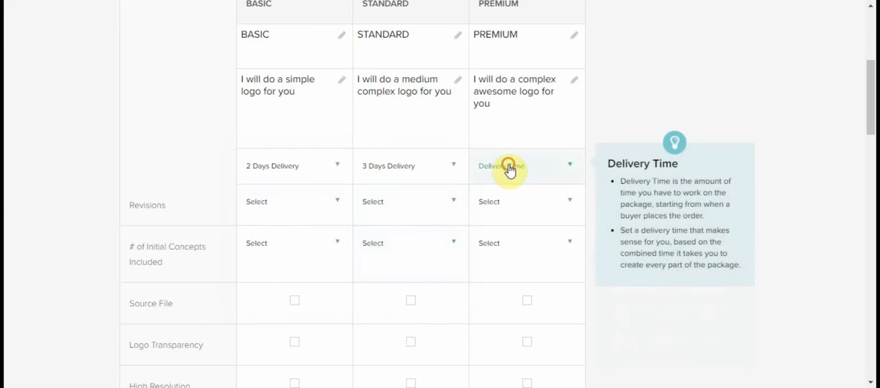
click(507, 231)
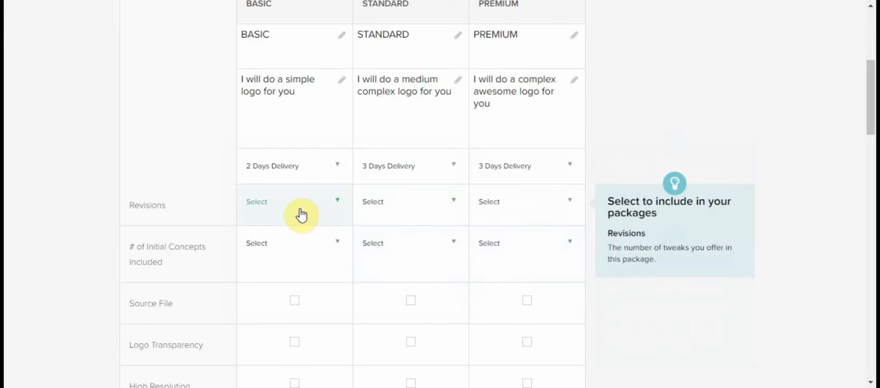
Step: Offer unlimited revisions in the Basic, Standard and Premium packages
click(301, 214)
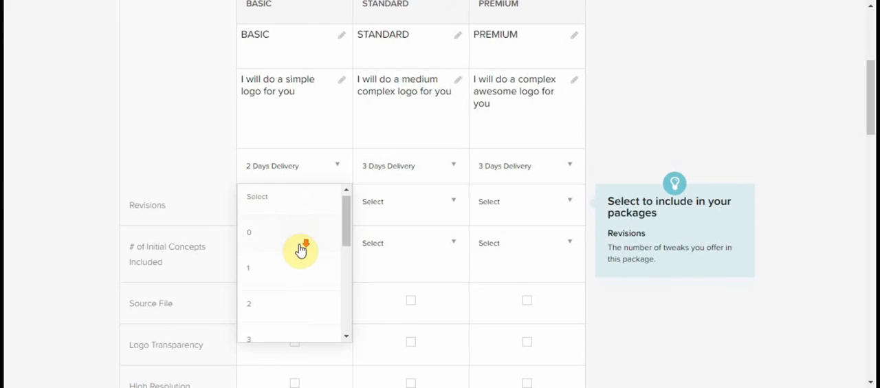
scroll(300, 249, down, 5)
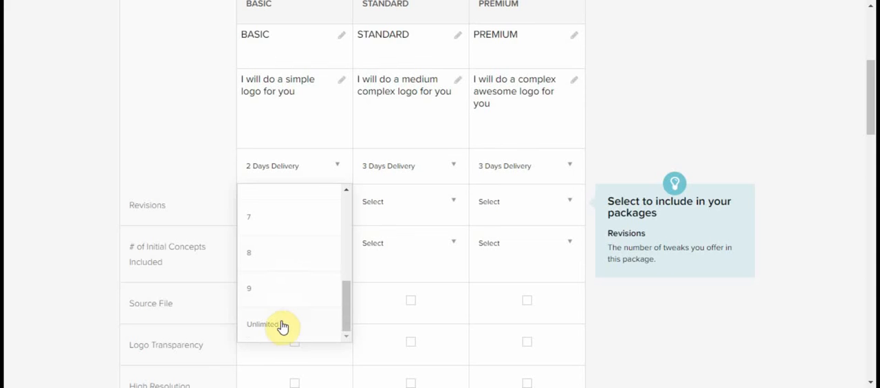
click(282, 325)
click(373, 208)
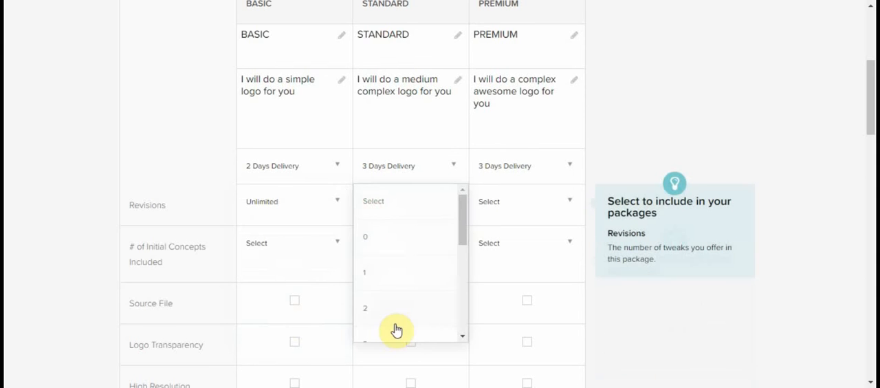
scroll(396, 323, down, 5)
click(399, 324)
click(502, 205)
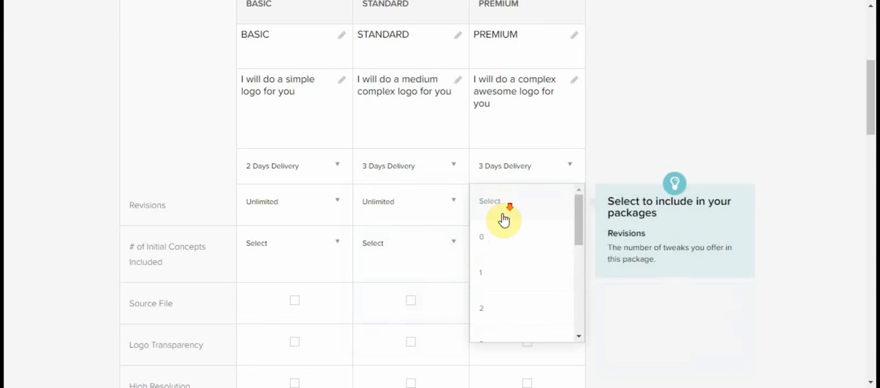
scroll(504, 219, down, 5)
click(511, 330)
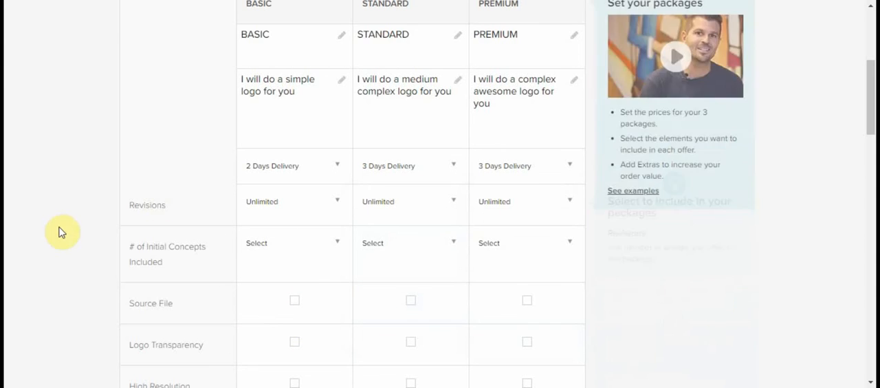
scroll(62, 231, down, 2)
scroll(130, 192, down, 1)
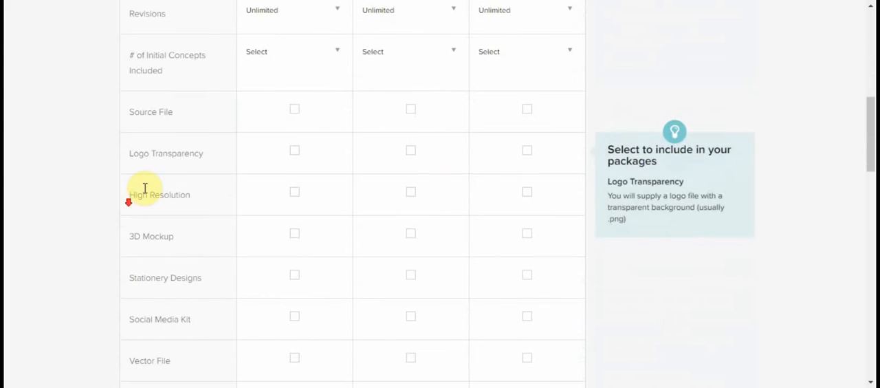
click(412, 110)
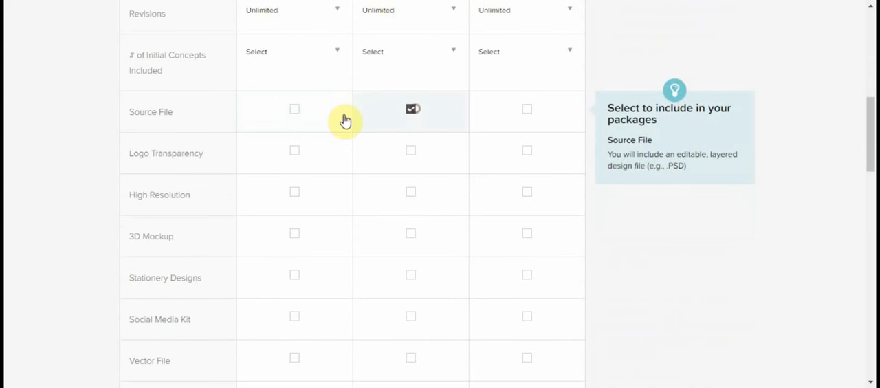
click(301, 112)
click(411, 108)
click(295, 112)
Step: Price the Basic package at $10, the Standard package at $20 and the Premium package at $35
scroll(282, 185, down, 1)
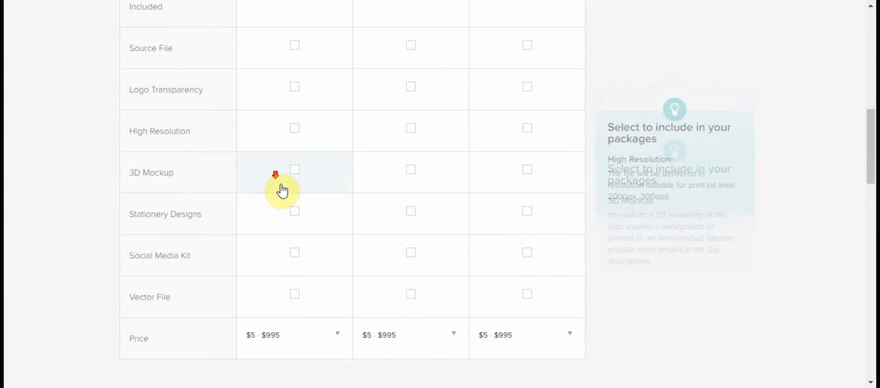
scroll(304, 199, up, 2)
scroll(304, 199, down, 4)
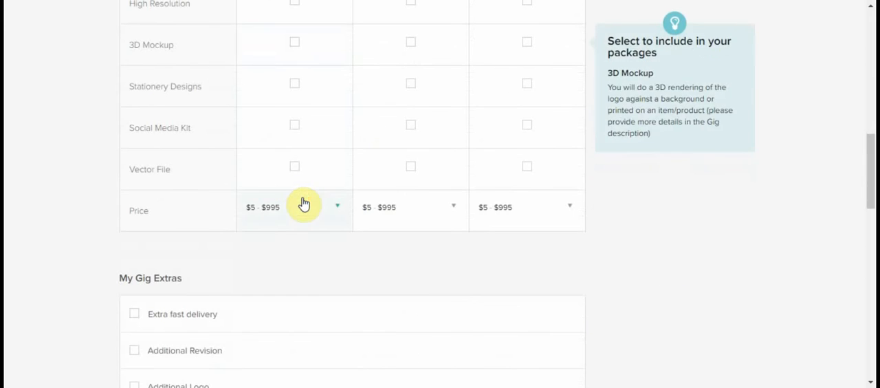
click(278, 213)
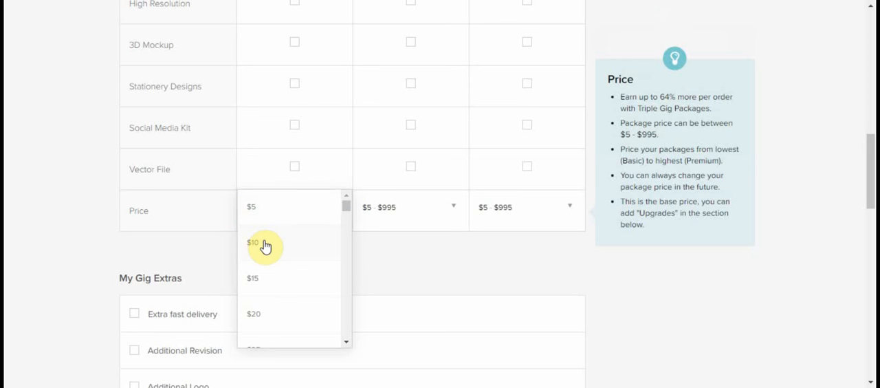
click(264, 245)
click(390, 219)
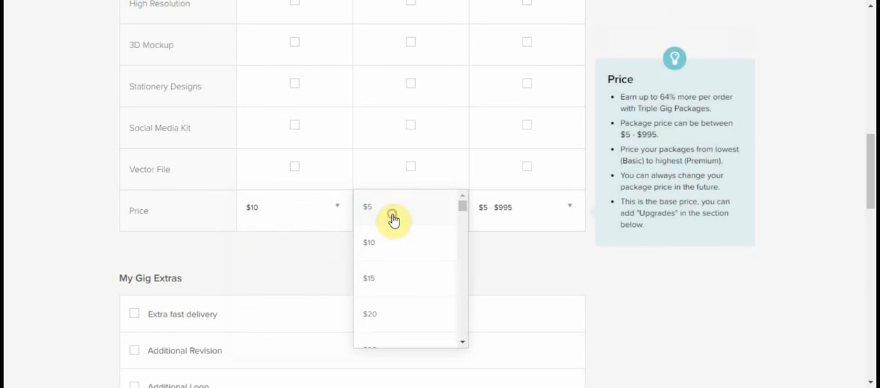
click(390, 315)
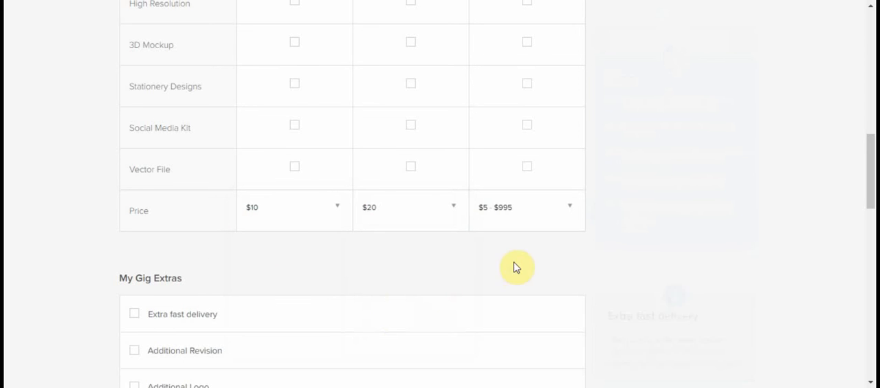
click(517, 219)
scroll(516, 255, down, 3)
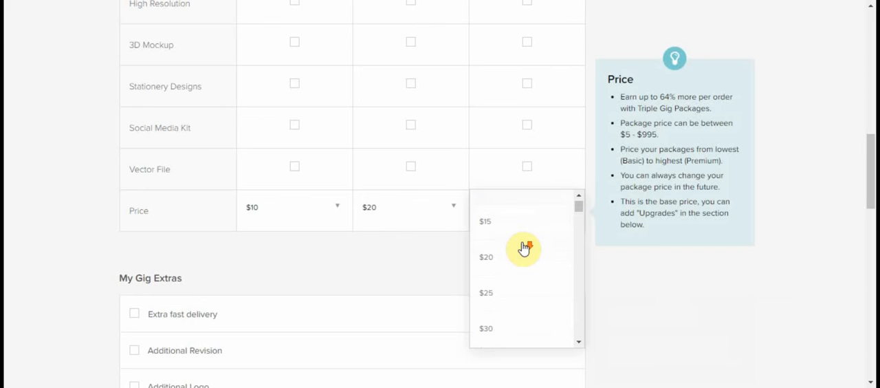
click(506, 296)
Step: Enable the extra fast delivery gig extra and offer Basic in 1 day for an extra $5
scroll(447, 276, down, 1)
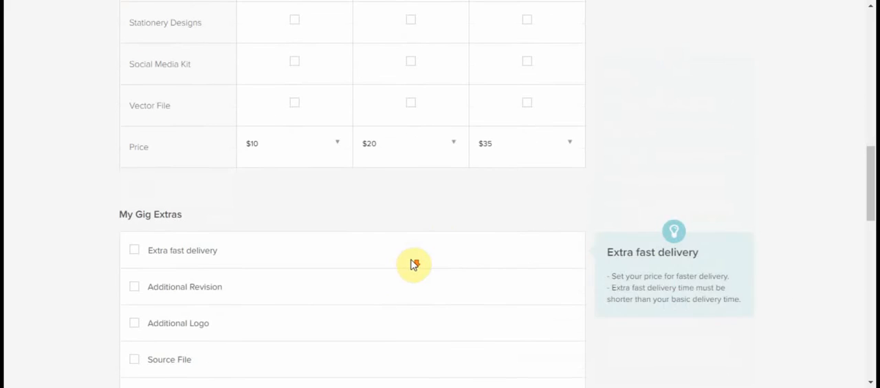
scroll(344, 227, down, 1)
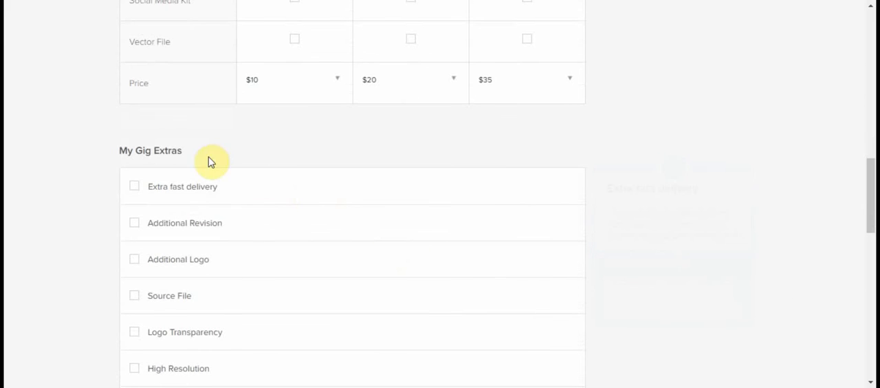
click(135, 191)
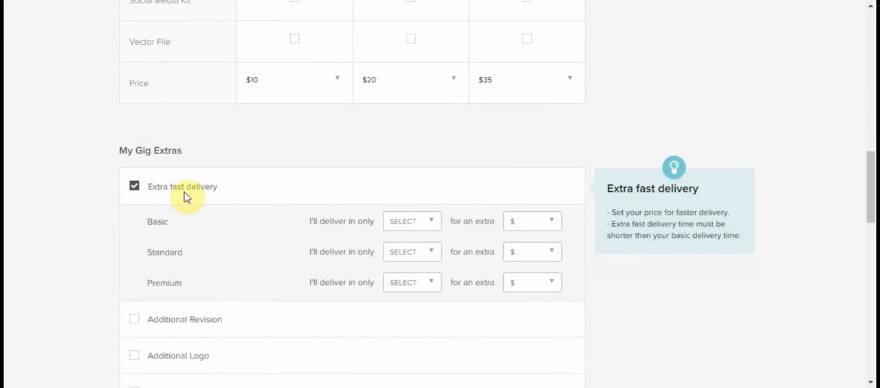
click(433, 221)
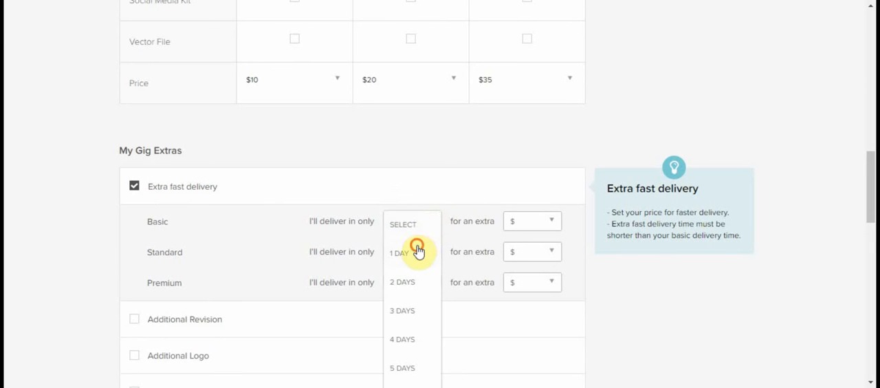
click(415, 251)
click(528, 224)
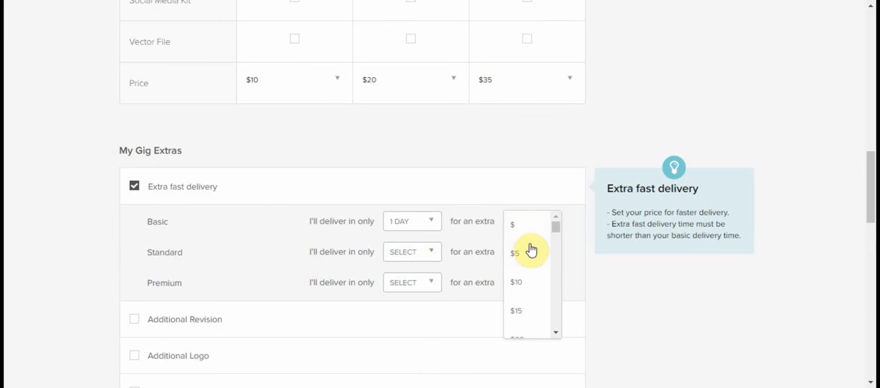
click(527, 253)
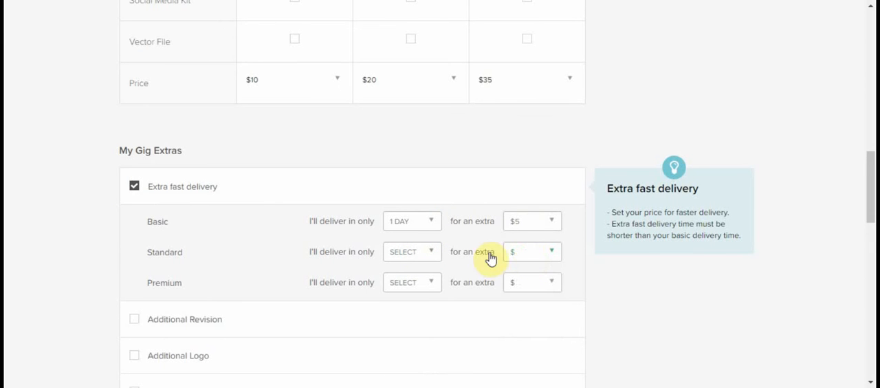
Step: Set extra fast delivery to 1 day for an extra $10 on Standard and 1 day for an extra $15 on Premium
click(420, 253)
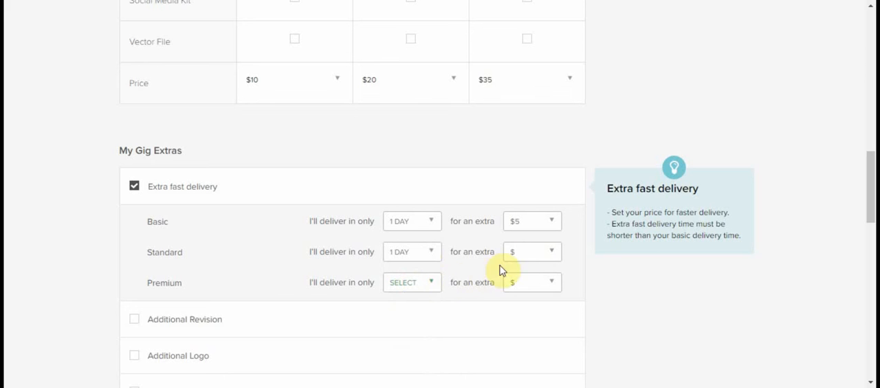
click(534, 254)
click(537, 311)
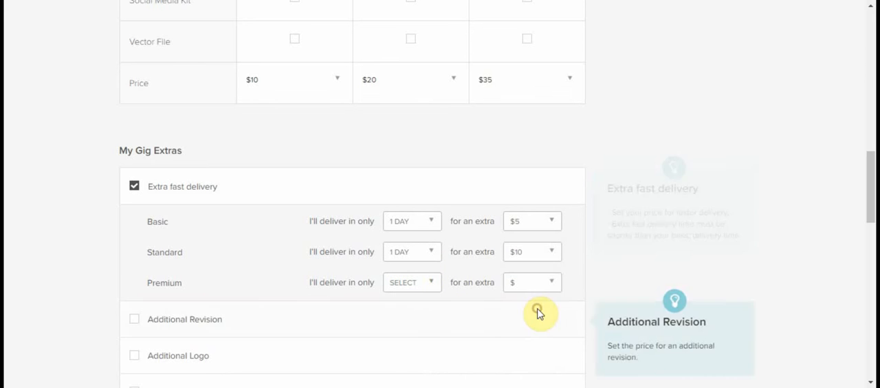
click(410, 292)
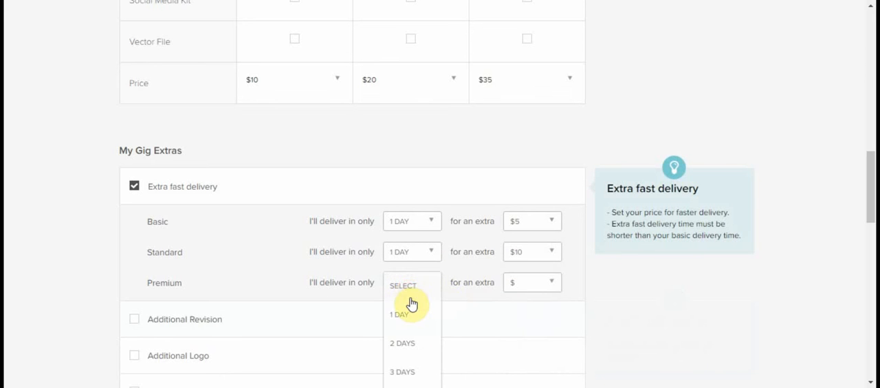
click(411, 306)
click(520, 285)
scroll(536, 302, down, 1)
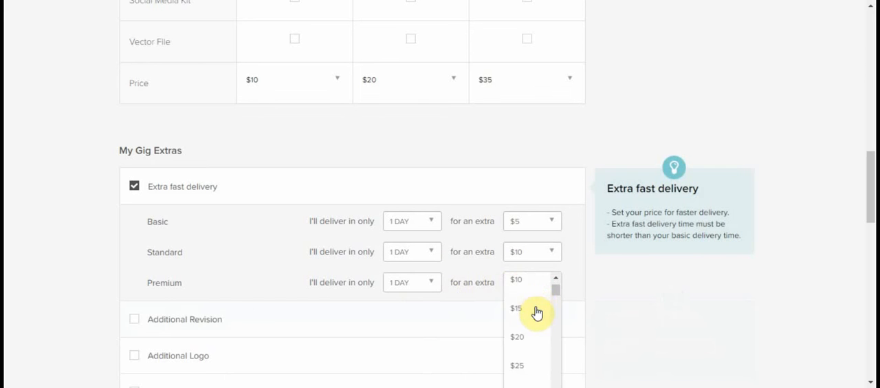
click(537, 311)
Step: Leave the remaining gig extras unselected and save the pricing to continue to the description and FAQ
scroll(535, 311, down, 3)
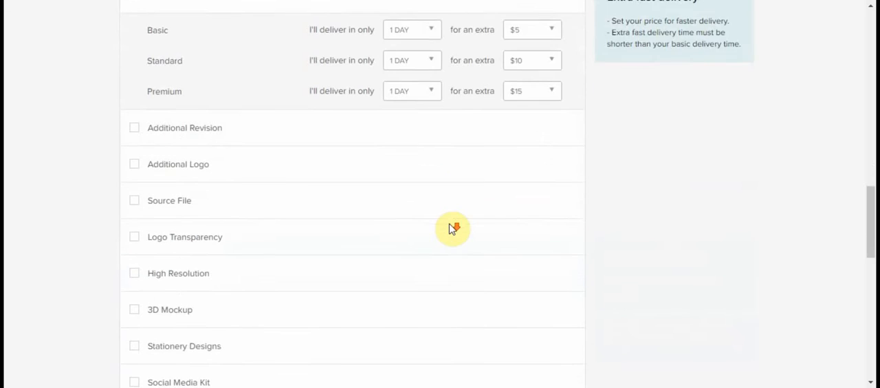
scroll(447, 224, down, 4)
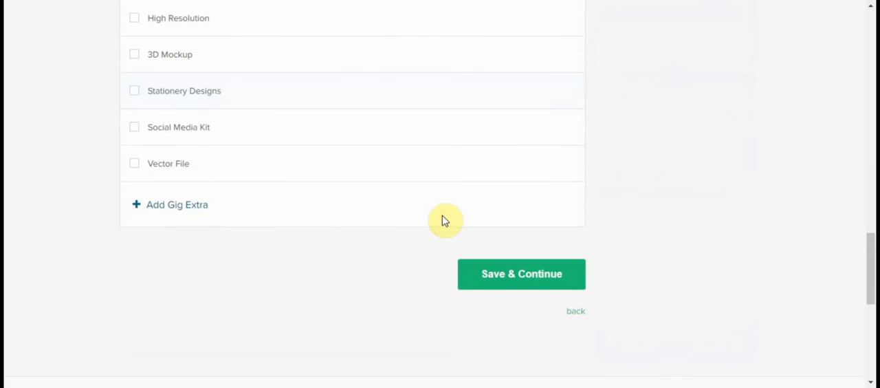
click(509, 273)
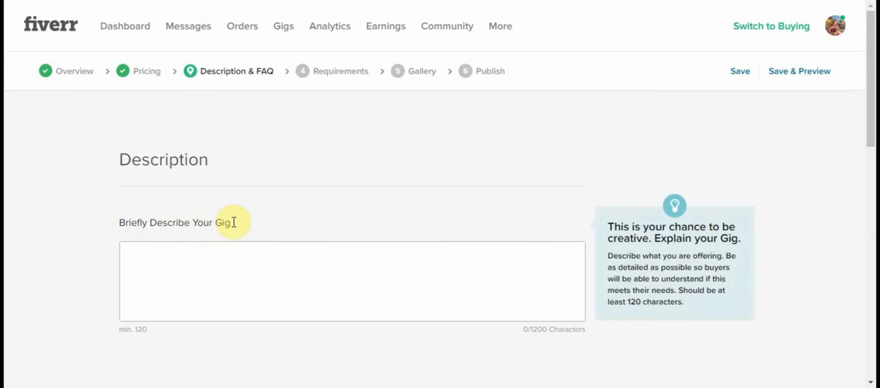
Step: Paste the prepared gig description, from "I will design your logo based on your requirements" to "Before ordering something, please contact me first."
drag(166, 159, 214, 165)
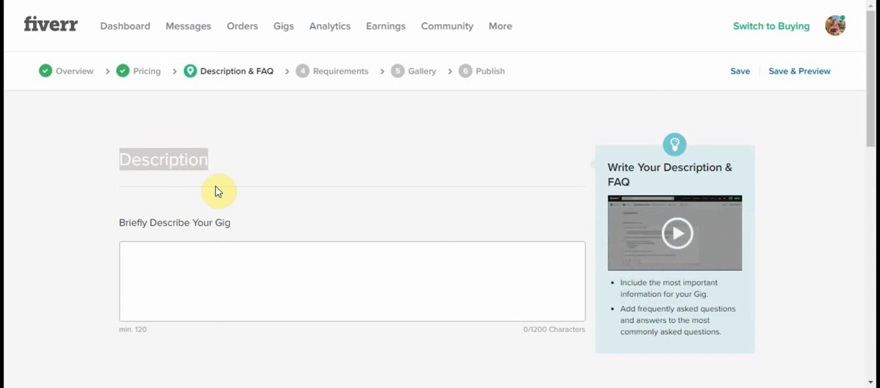
click(231, 256)
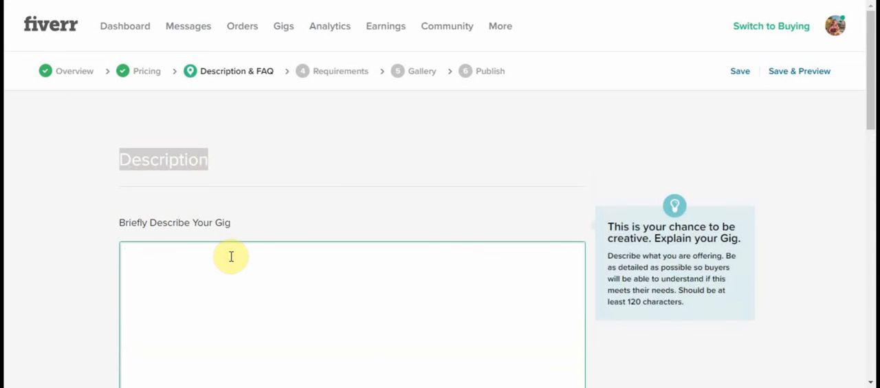
text(I will design your logo based on your requirements and I will do my best to meet your expectations using my experience on this field. I have been doing logo designs for 3 years now.  Before ordering something, please contact me first.)
scroll(396, 261, down, 1)
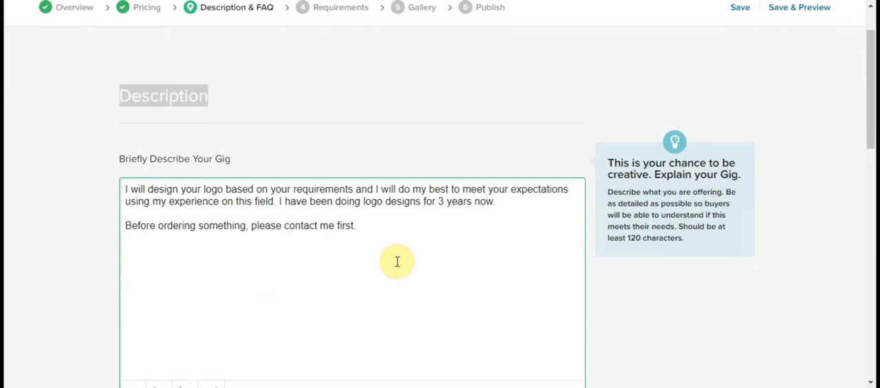
Step: Leave the FAQ section empty and save the gig description to continue to the buyer requirements
scroll(396, 262, down, 3)
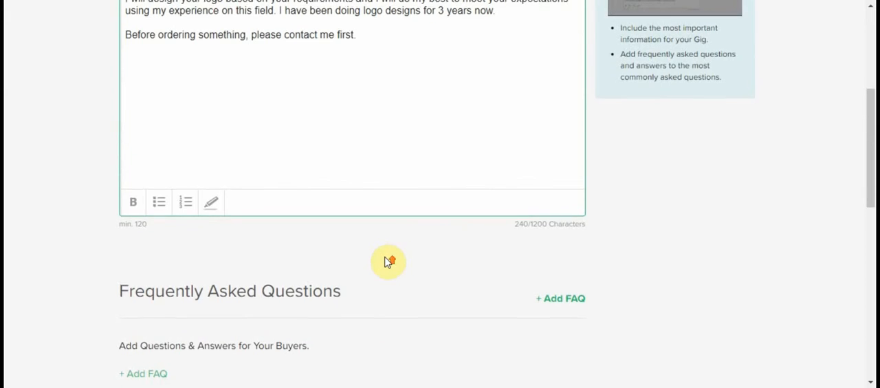
scroll(386, 254, up, 1)
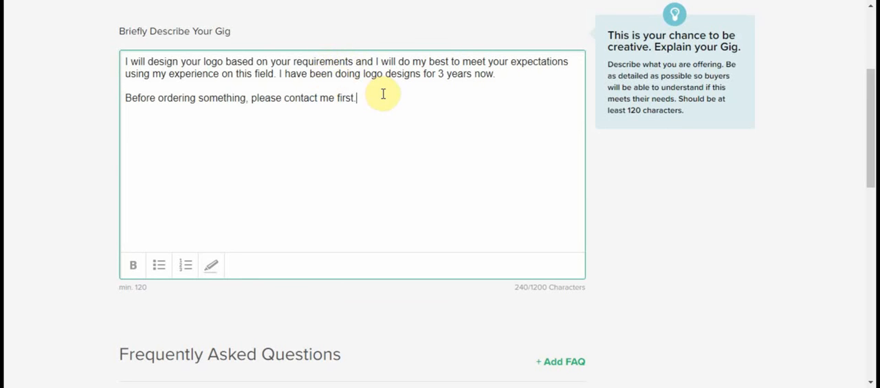
scroll(442, 149, down, 3)
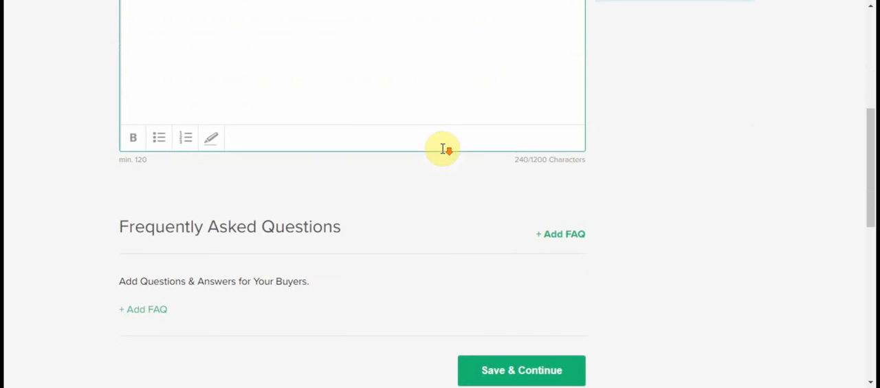
click(540, 372)
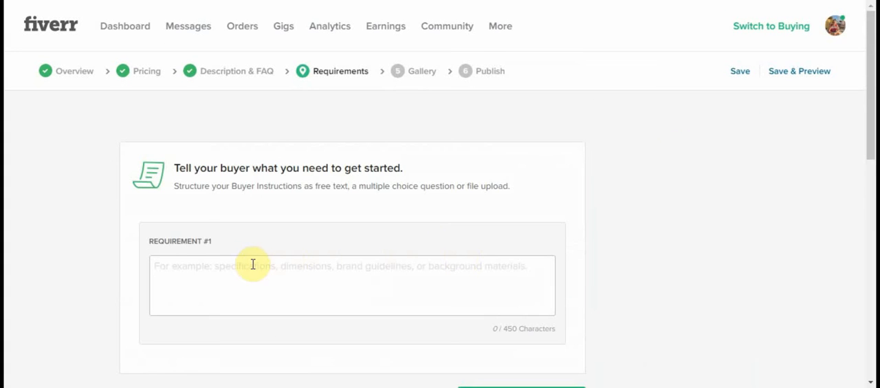
Step: Add the mandatory free-text requirement "Please, briefly describe what should I do for you. Lets get started..." and save to continue to the gallery
drag(189, 171, 287, 179)
click(366, 167)
click(225, 266)
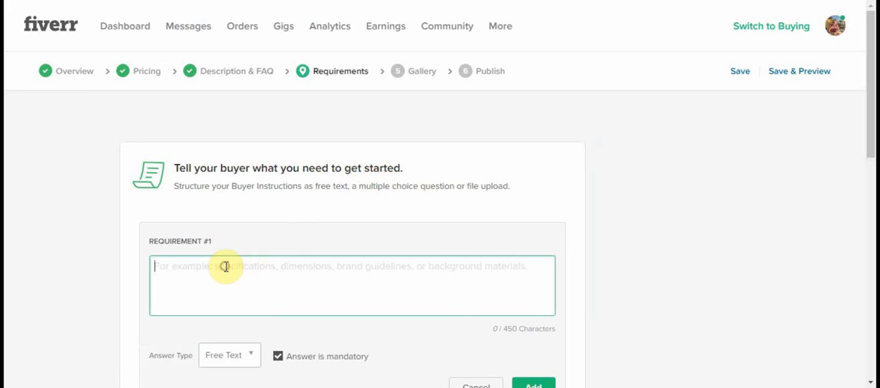
text(P)
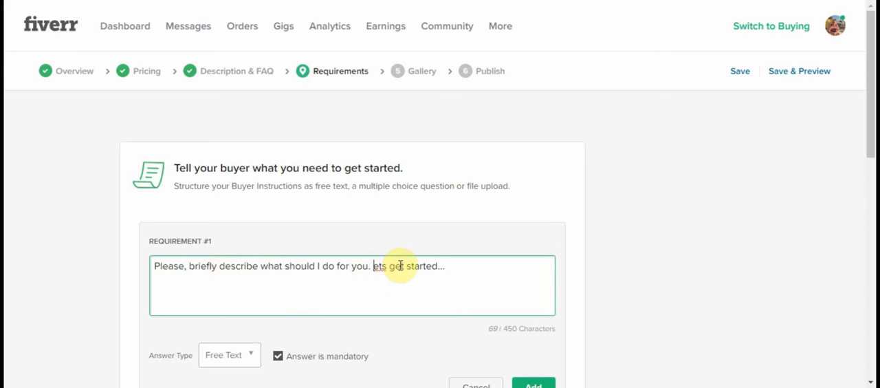
scroll(409, 271, down, 2)
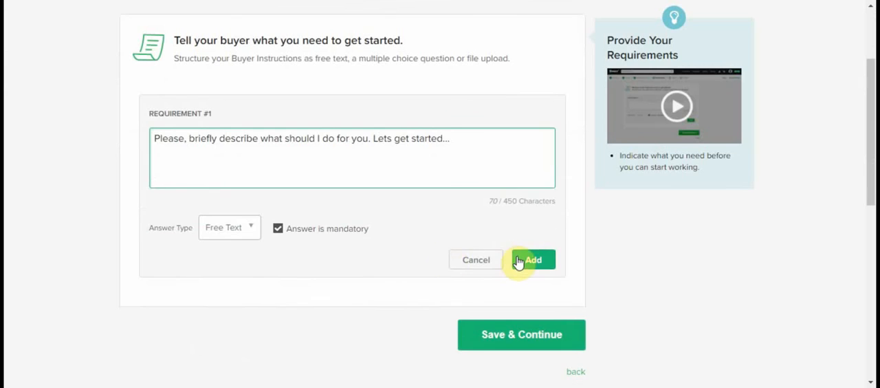
click(528, 259)
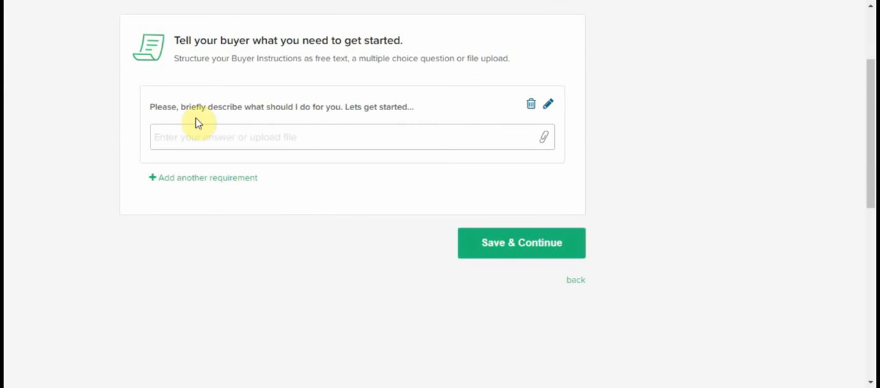
drag(147, 104, 447, 123)
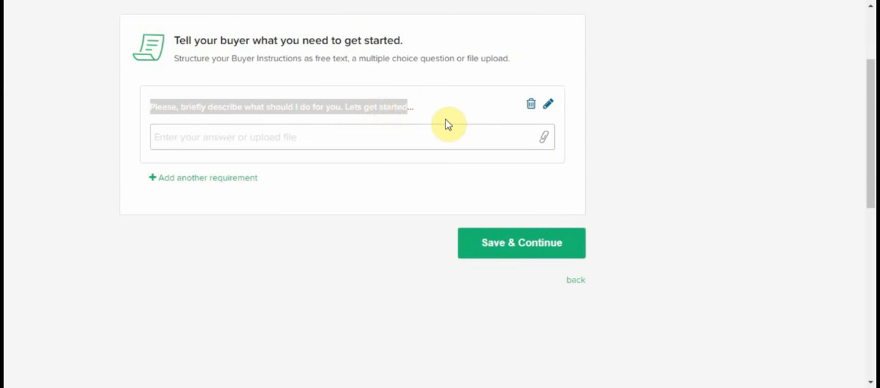
click(517, 244)
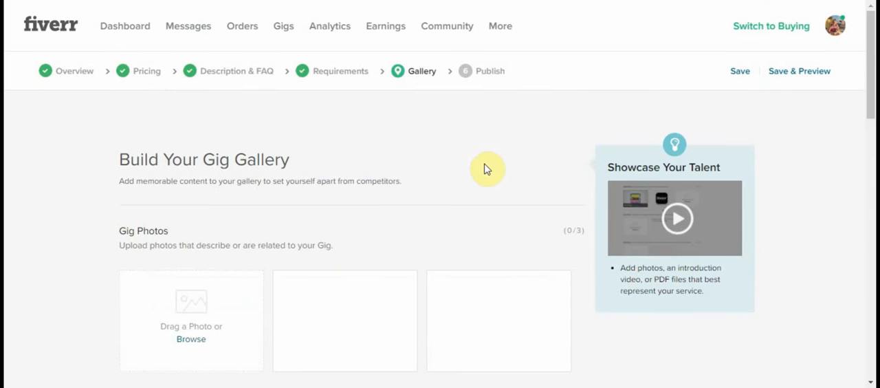
Step: Examine the gallery's photo, video and PDF upload sections and their guidelines
scroll(457, 164, down, 2)
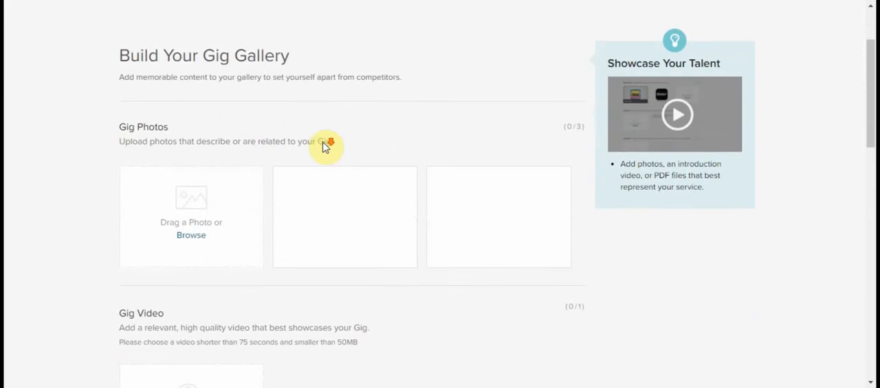
mouse_move(170, 116)
drag(140, 119, 220, 114)
click(249, 111)
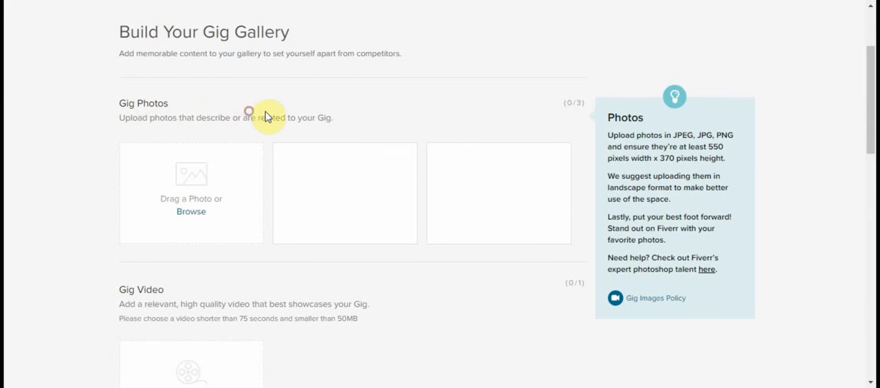
scroll(295, 121, down, 2)
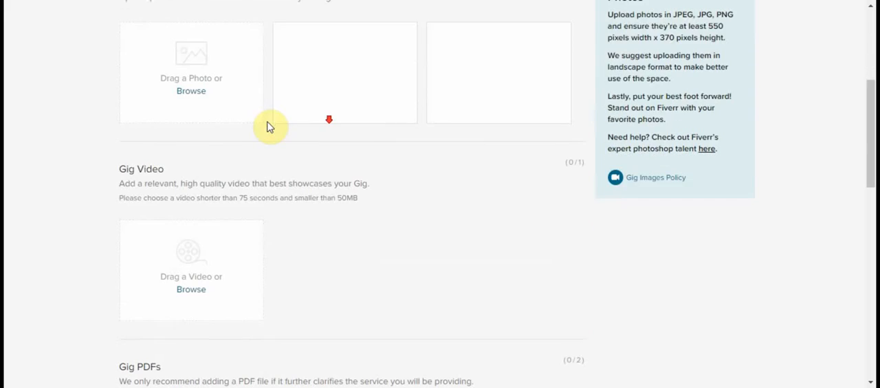
mouse_move(118, 161)
drag(117, 161, 153, 173)
scroll(171, 165, down, 2)
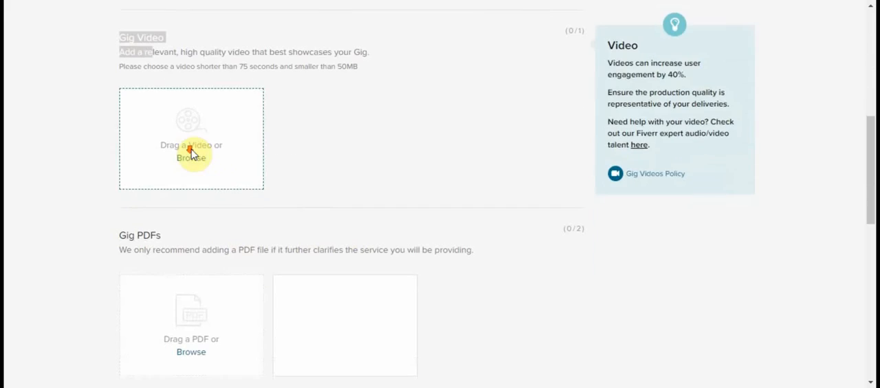
scroll(399, 186, down, 1)
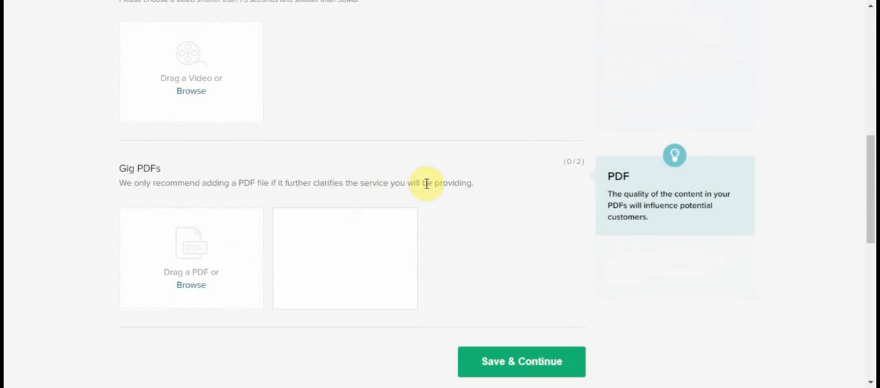
scroll(447, 165, up, 4)
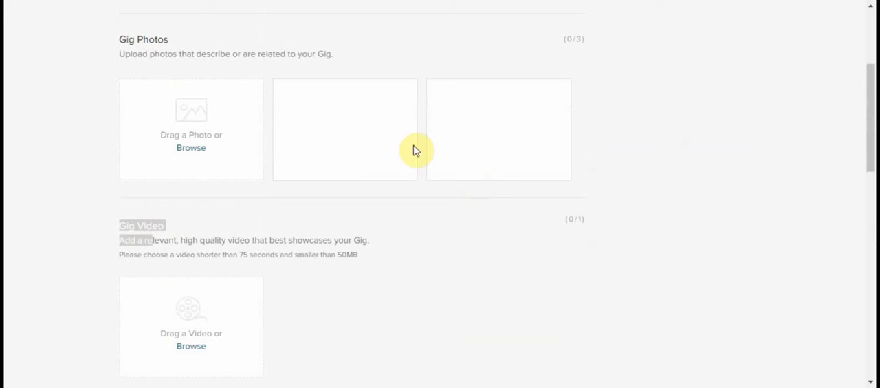
Step: Upload the image "logo design.jpg" from the desktop as the first gig photo
click(193, 148)
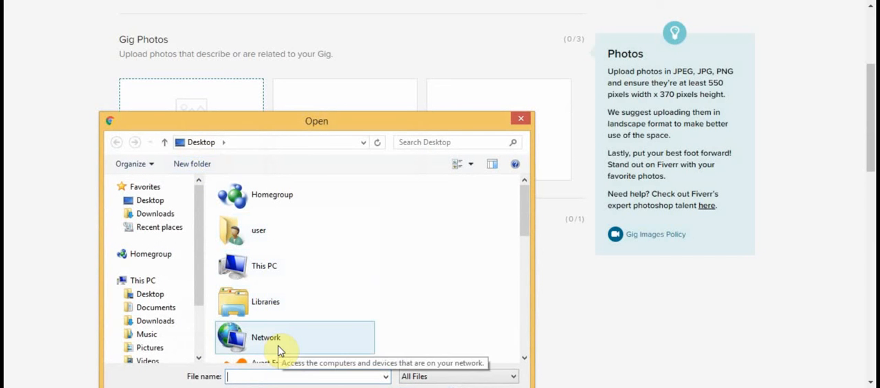
text(logo)
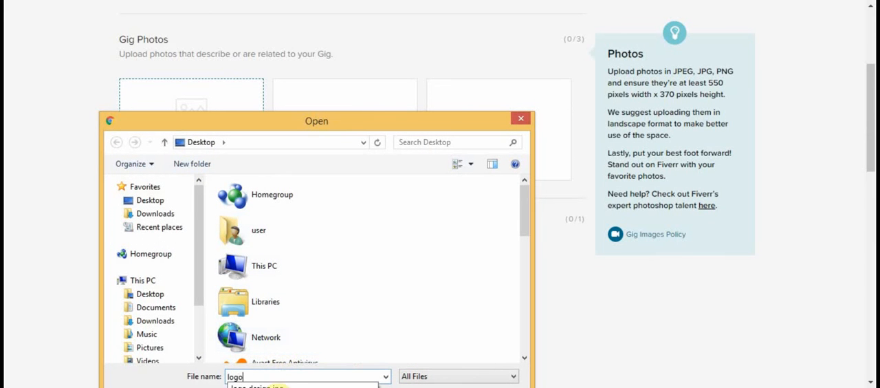
click(402, 387)
key(Return)
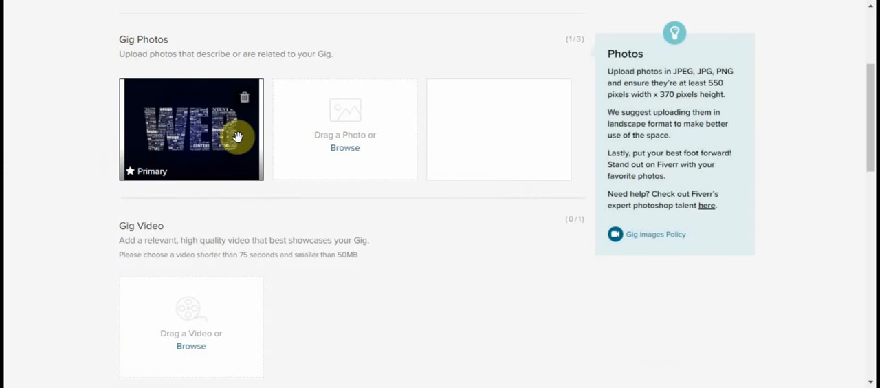
Step: Leave the gig video and PDFs empty and save the gallery to continue to publishing
scroll(347, 137, down, 5)
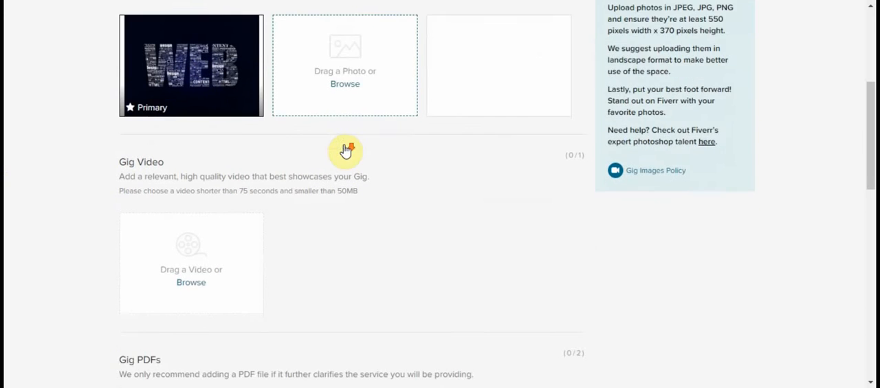
scroll(509, 150, down, 2)
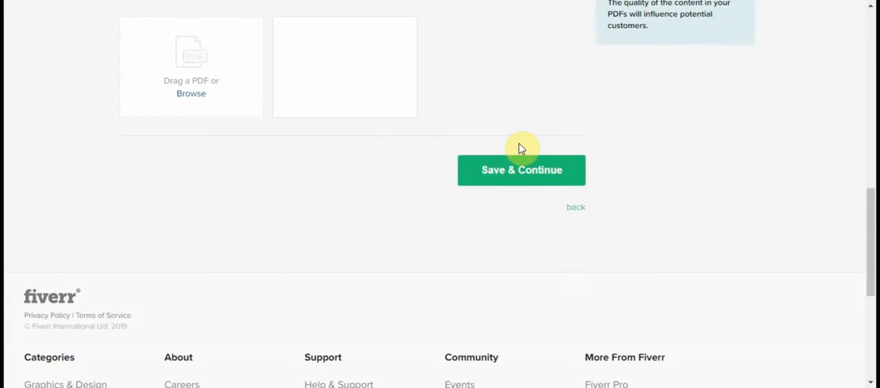
click(528, 180)
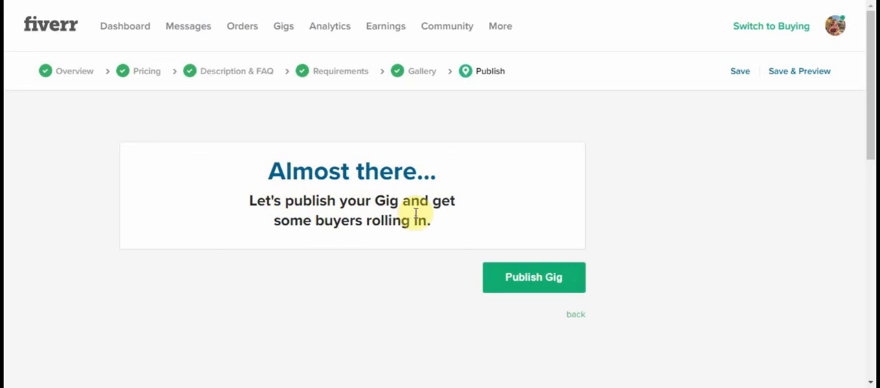
Step: Publish the finished logo design gig
scroll(431, 214, down, 1)
scroll(430, 210, down, 5)
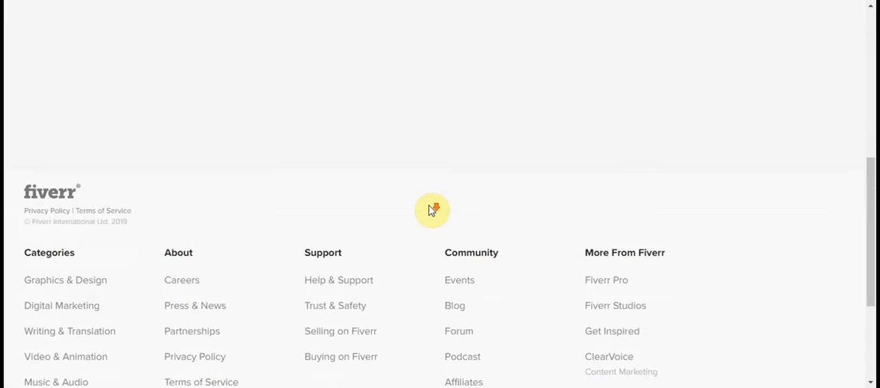
scroll(433, 206, up, 6)
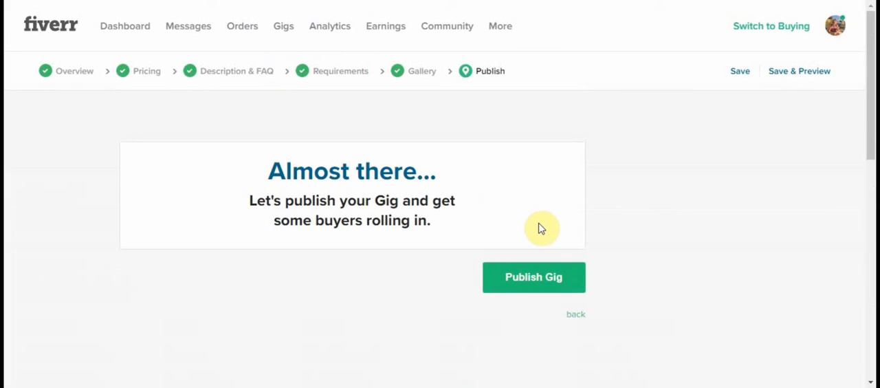
click(539, 278)
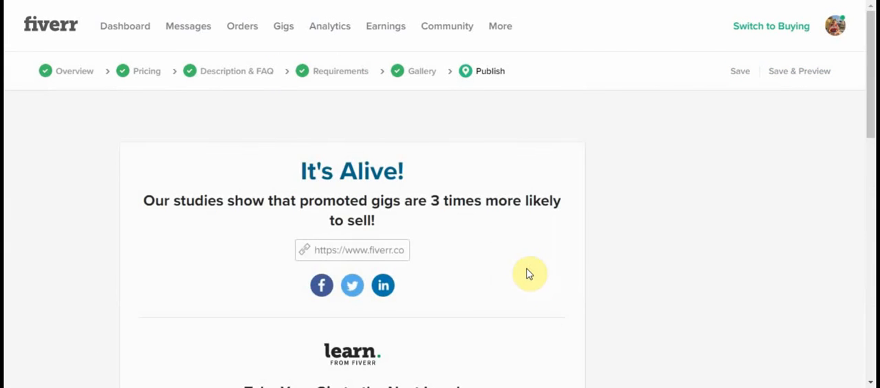
Step: Copy the published gig's share link and open it in a new browser tab
scroll(521, 269, down, 1)
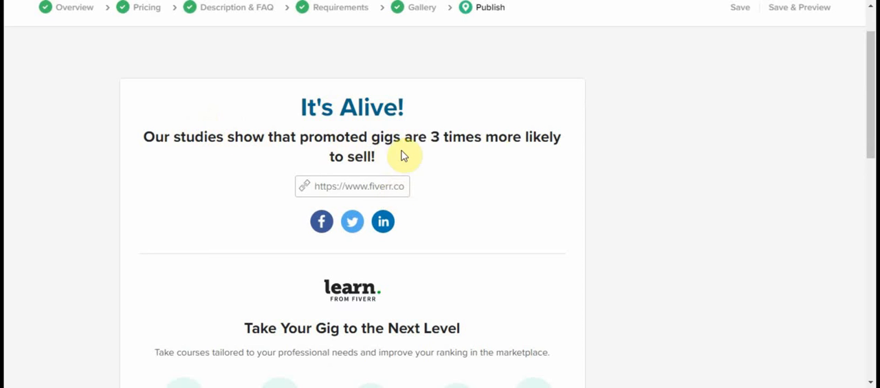
scroll(496, 158, down, 2)
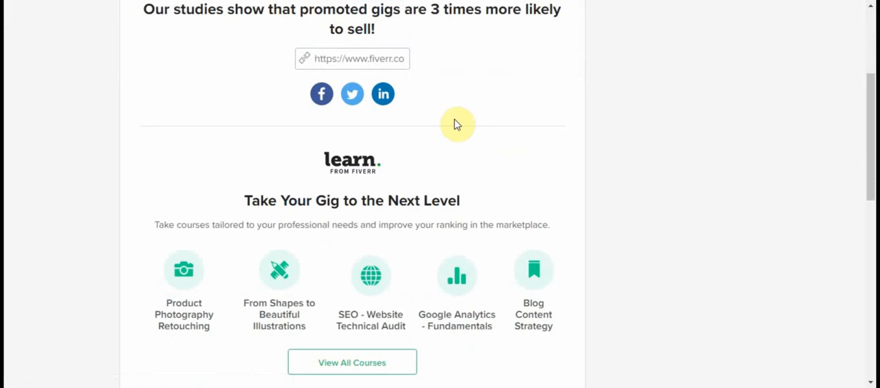
click(398, 58)
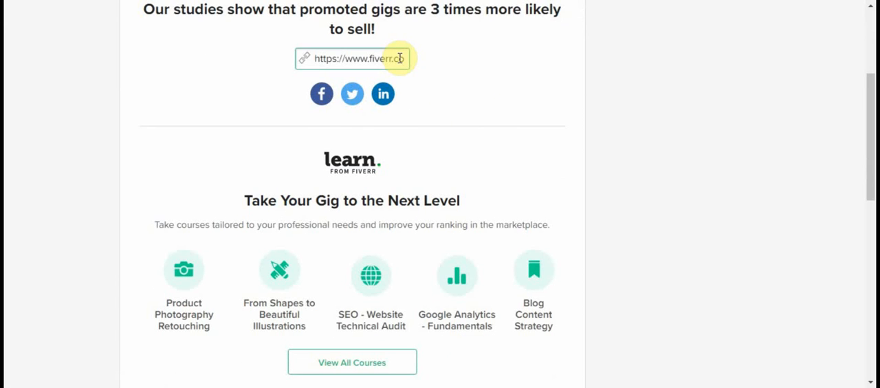
click(384, 56)
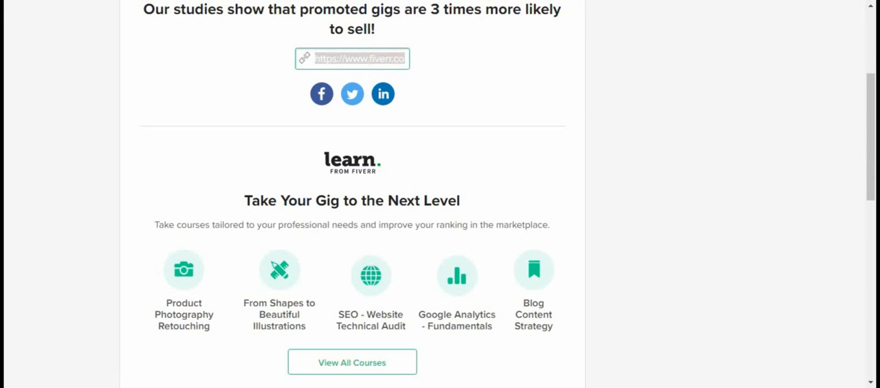
key(ctrl+t)
text(https://www.fiverr.com/s2/4cf60da09e)
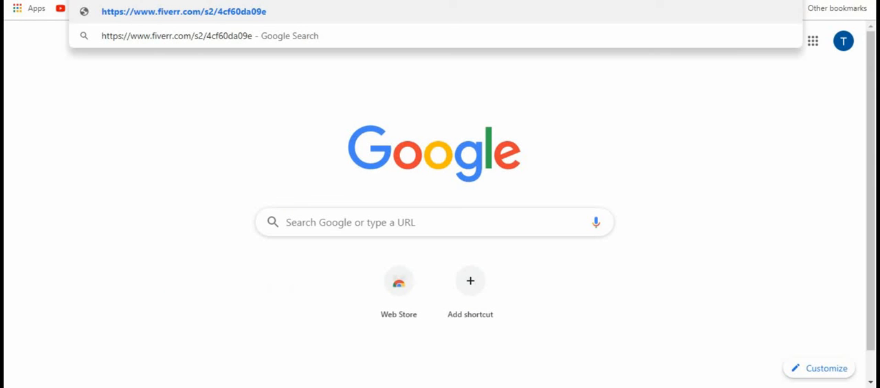
key(Return)
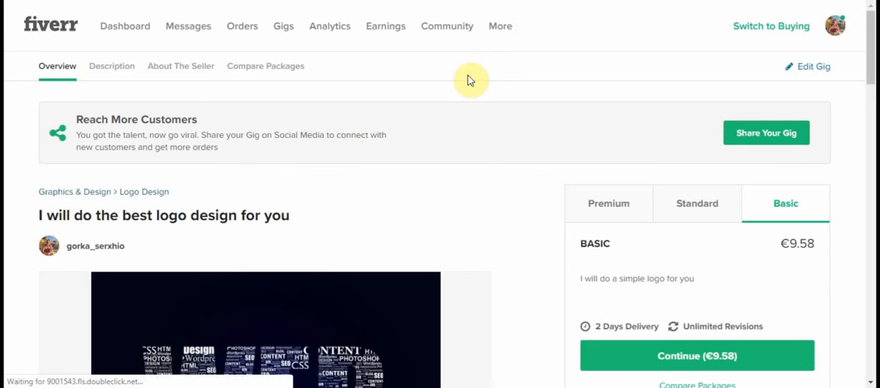
Step: Review the live gig page's title, gallery image, gig description and file formats
scroll(416, 110, down, 1)
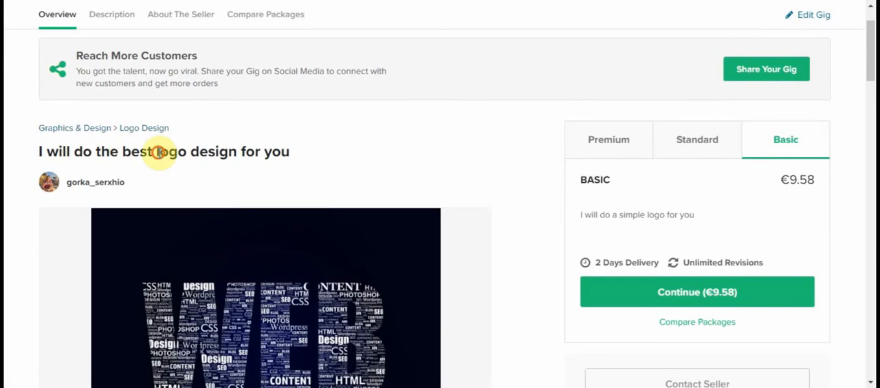
drag(159, 152, 272, 146)
scroll(273, 161, down, 2)
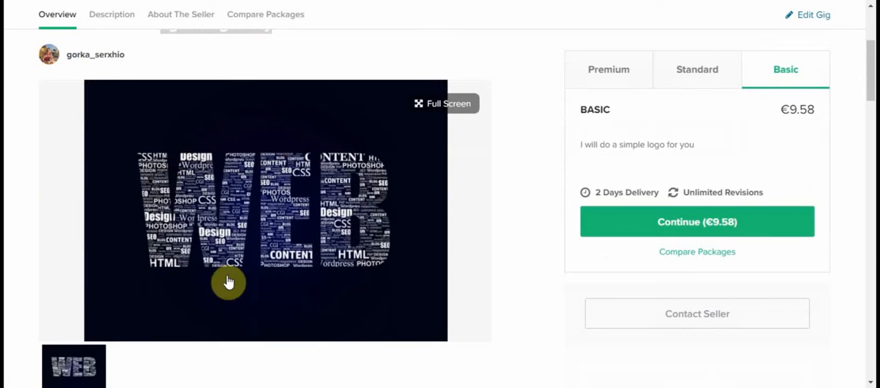
scroll(483, 158, down, 3)
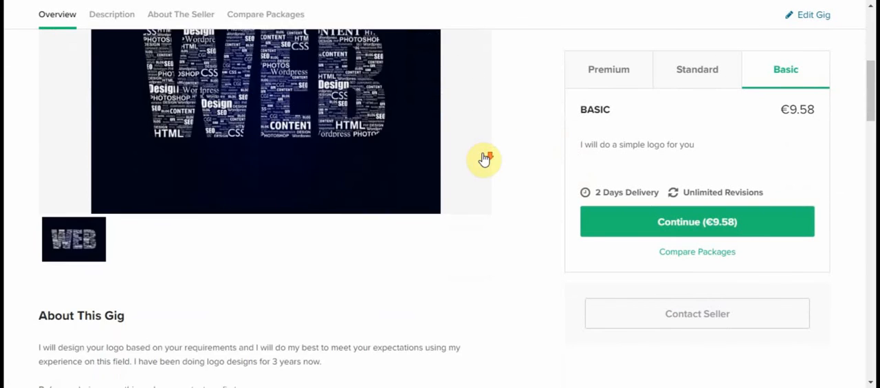
scroll(72, 268, down, 1)
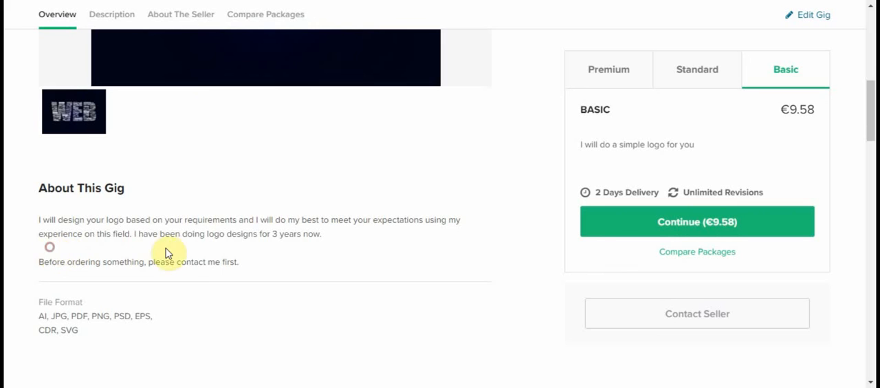
scroll(124, 292, down, 1)
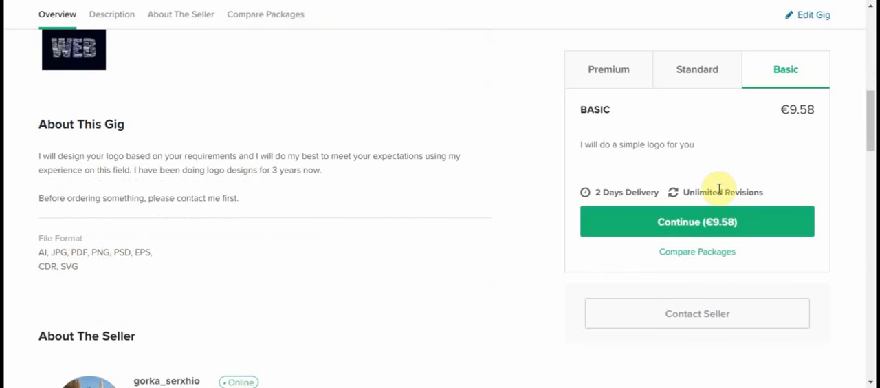
Step: Compare the Standard and Premium packages on the gig page, checking the Premium package's description, delivery time and revisions
scroll(781, 188, up, 2)
scroll(808, 75, up, 1)
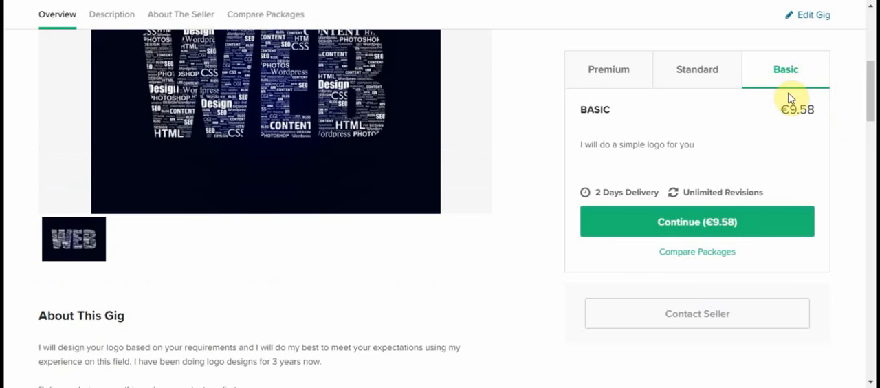
click(709, 76)
click(607, 79)
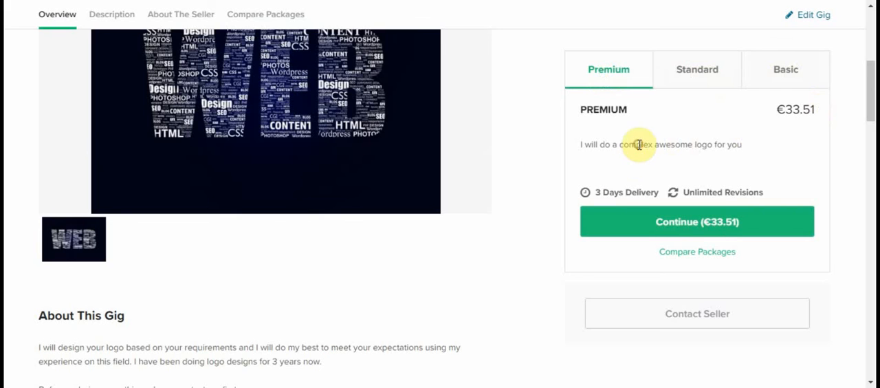
drag(595, 192, 706, 189)
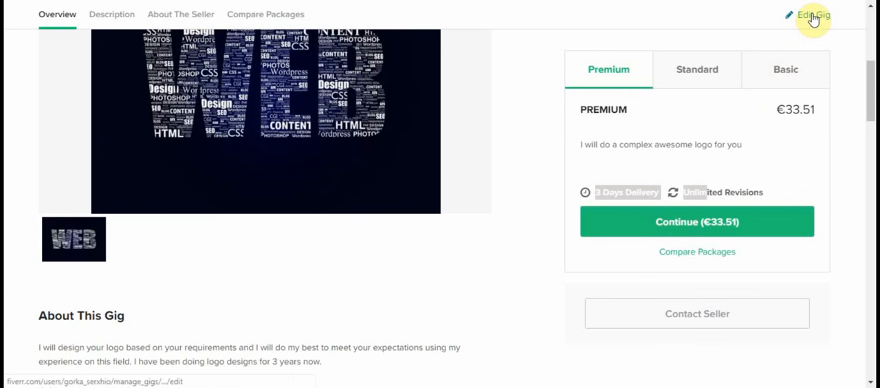
scroll(522, 173, down, 3)
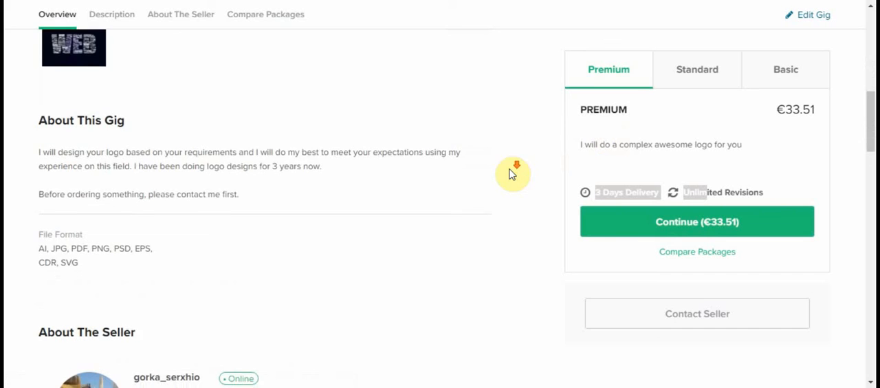
scroll(510, 173, down, 2)
scroll(513, 173, up, 10)
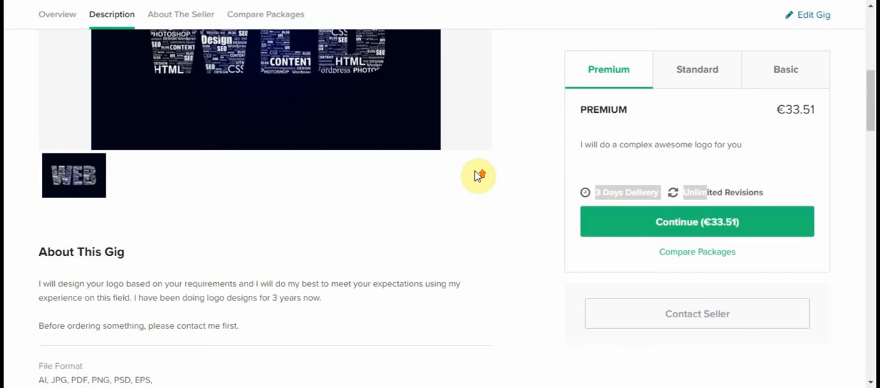